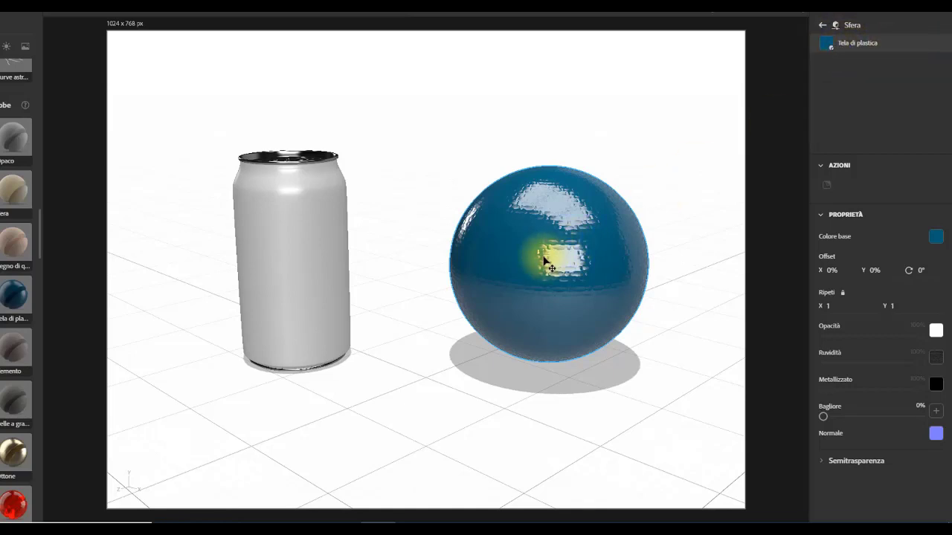
# Step: Remove the sphere's current material and apply the Tela di plastica material to it
pyautogui.press('BackSpace')
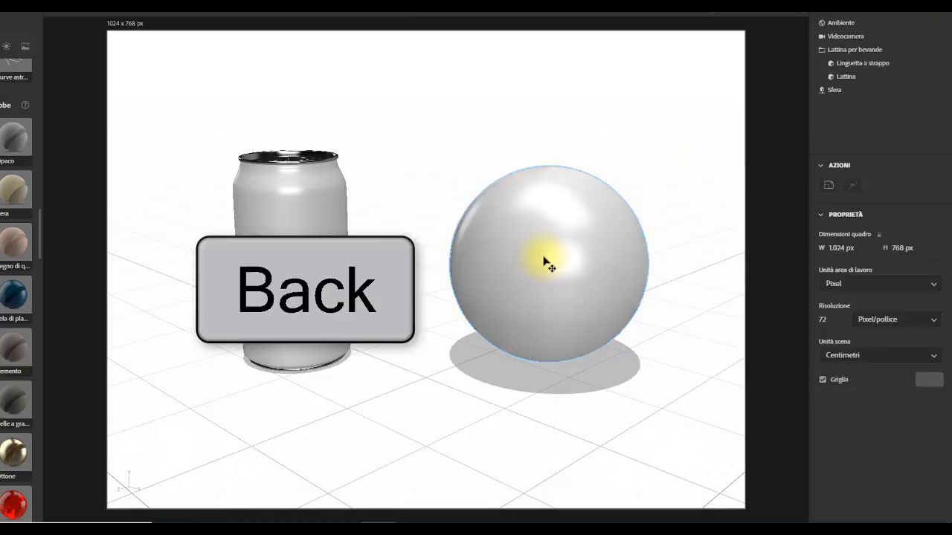
pyautogui.click(550, 271)
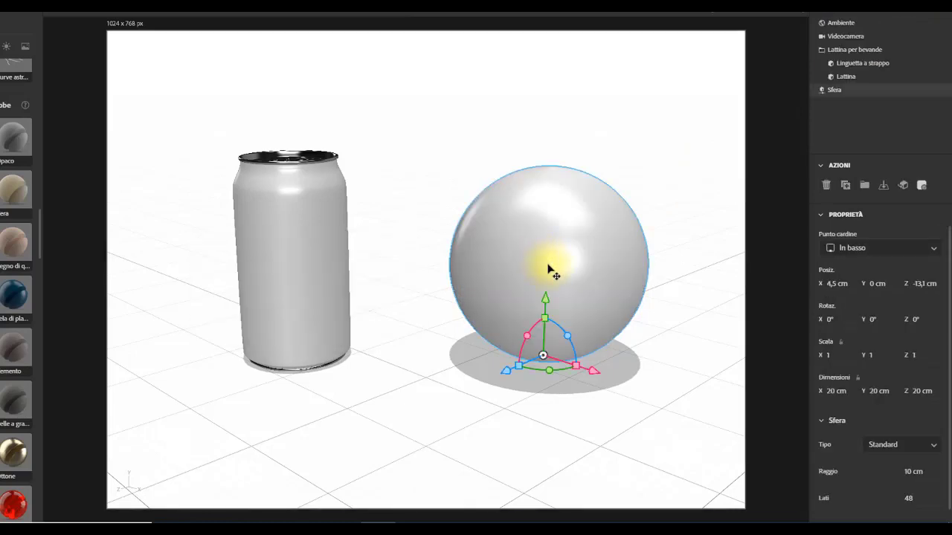
pyautogui.click(9, 306)
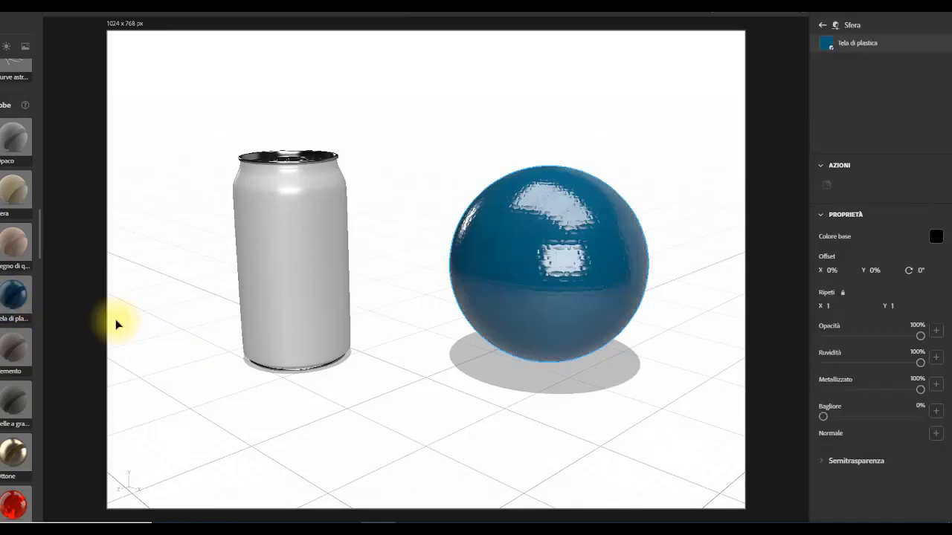
# Step: Open the sphere's material, delete it, and apply Tela di plastica to the sphere again
pyautogui.click(297, 317)
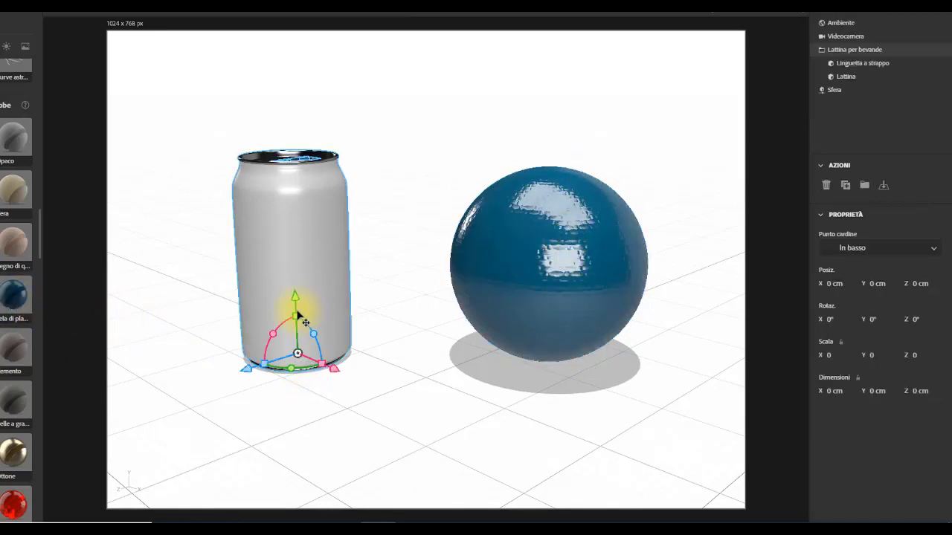
pyautogui.click(534, 269)
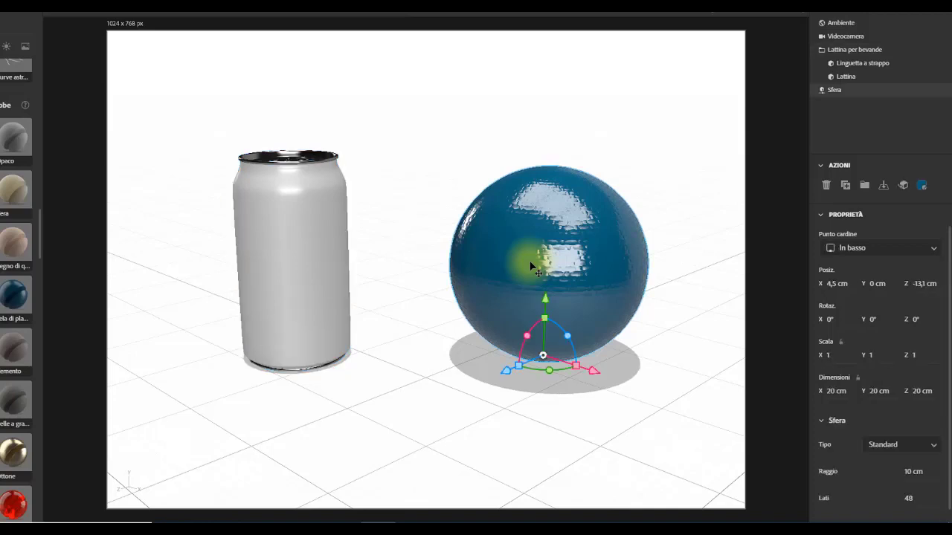
pyautogui.doubleClick(528, 262)
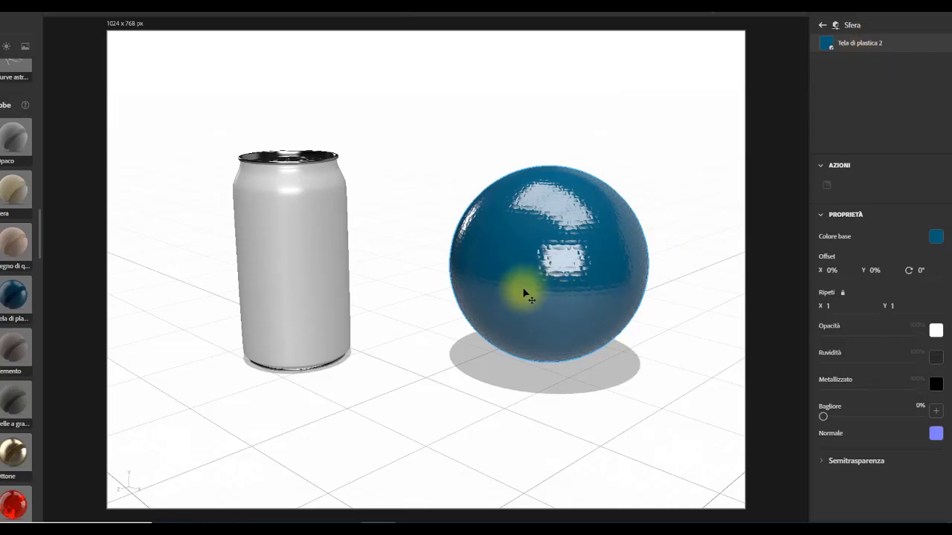
pyautogui.press('Delete')
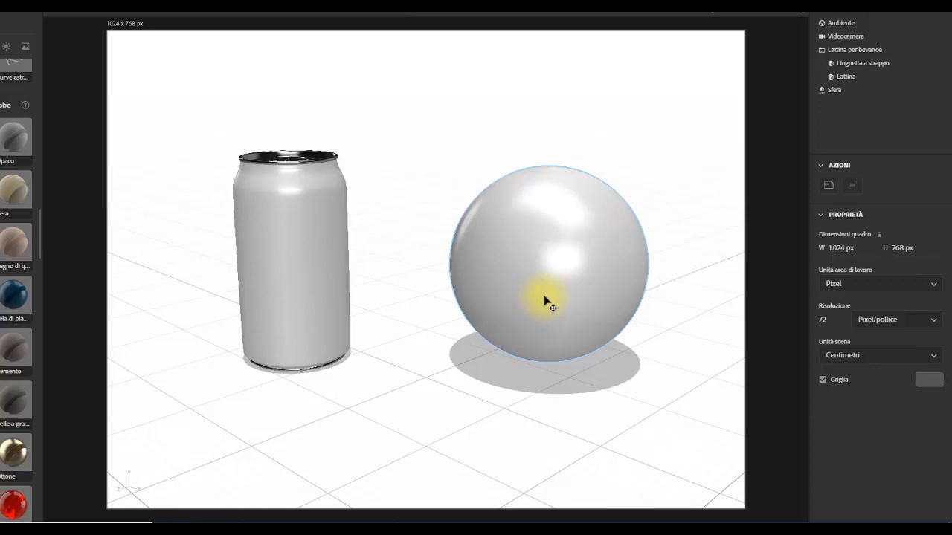
pyautogui.click(545, 302)
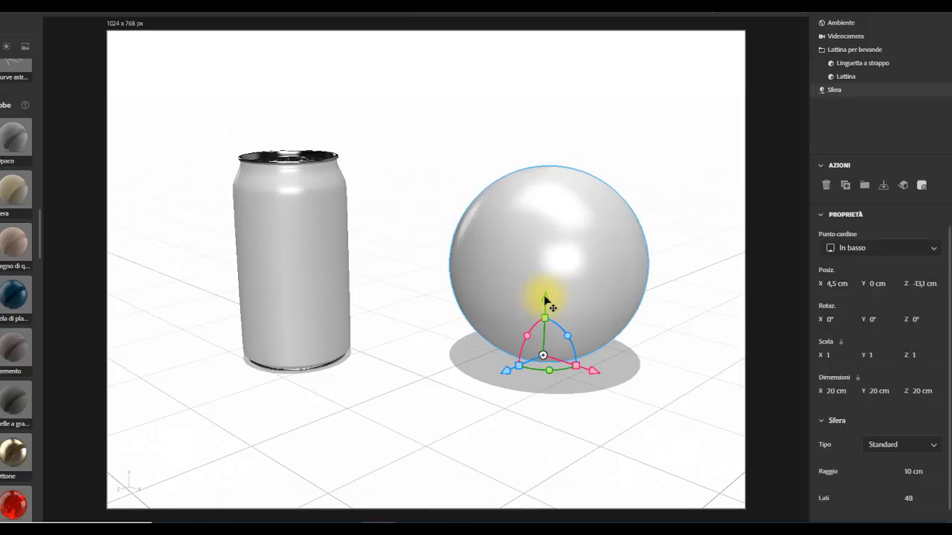
pyautogui.click(17, 296)
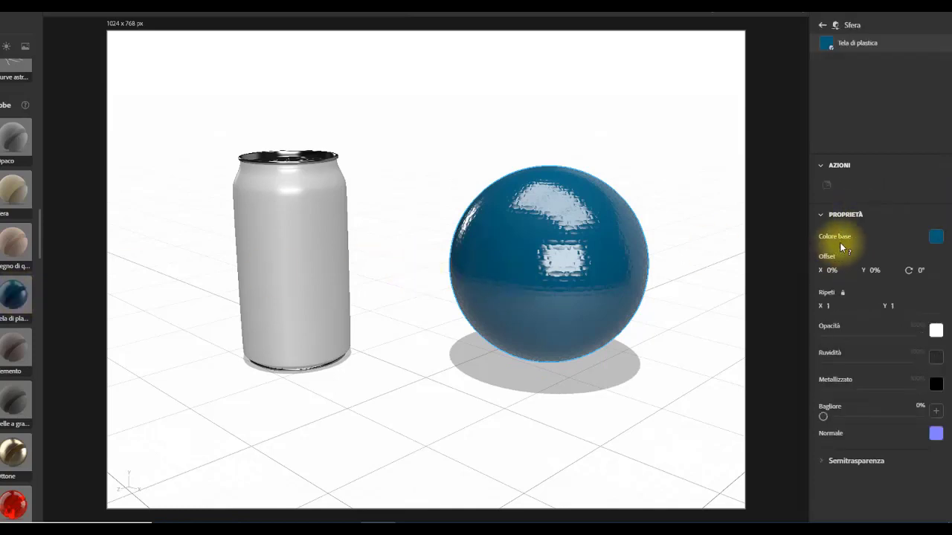
# Step: Try a solid dark red (RGB 143, 19, 19) as the sphere's base colour and return to the image option
pyautogui.click(936, 240)
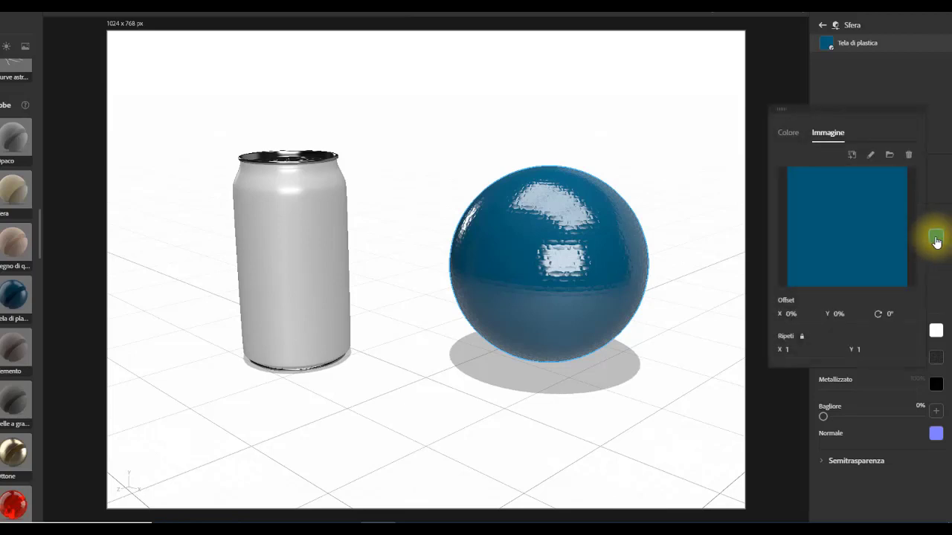
pyautogui.click(765, 125)
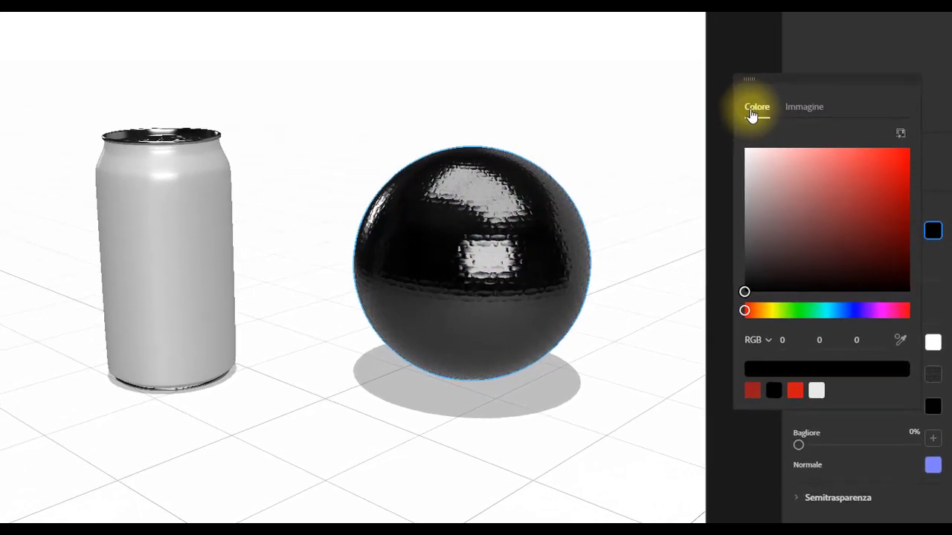
pyautogui.click(894, 182)
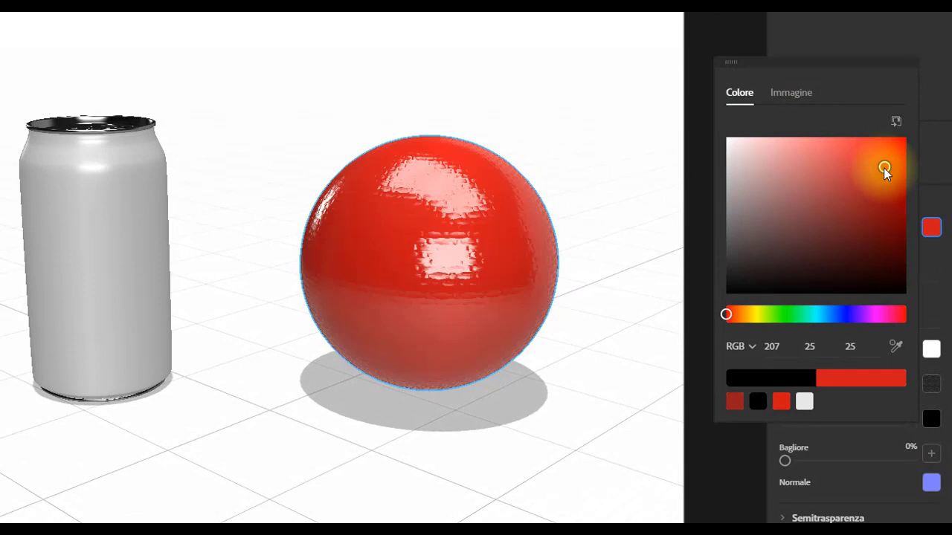
pyautogui.moveTo(883, 167); pyautogui.dragTo(882, 206)
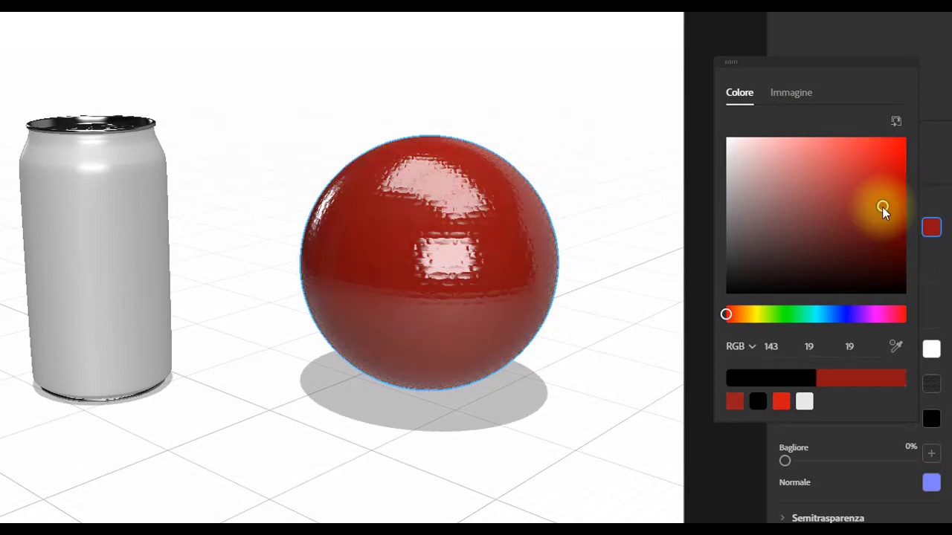
pyautogui.click(797, 95)
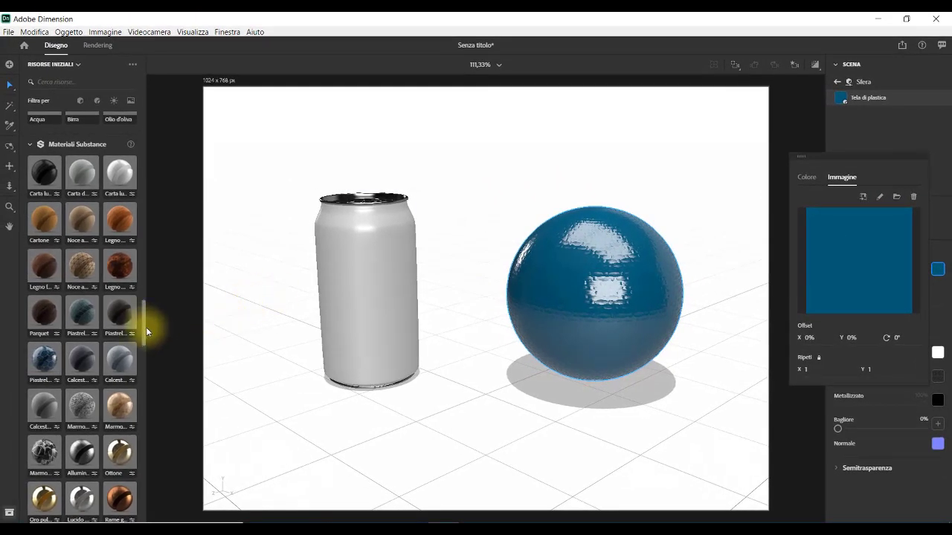
# Step: Try the diagonal gradient as the sphere's base colour image and replace it with the teal Scacchiera pattern
pyautogui.moveTo(144, 323); pyautogui.dragTo(142, 475)
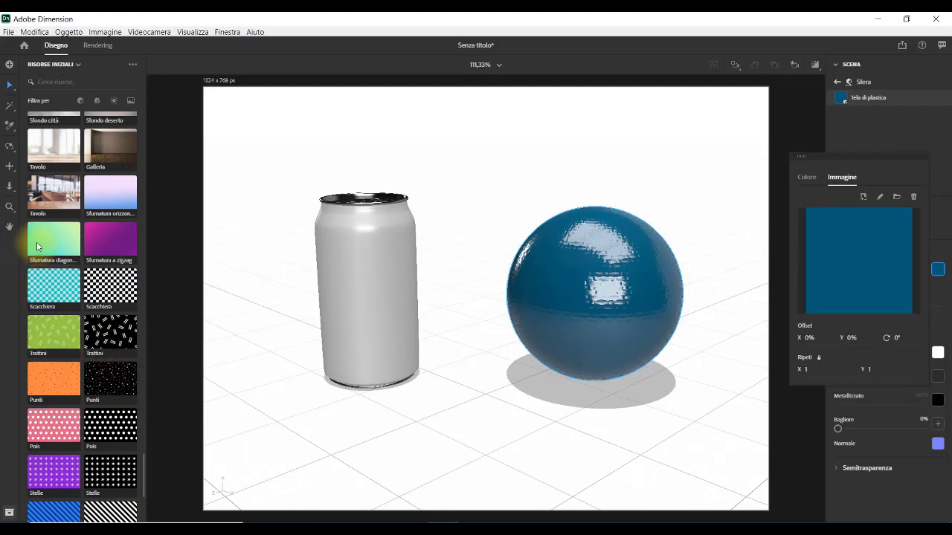
pyautogui.moveTo(38, 240); pyautogui.dragTo(856, 243)
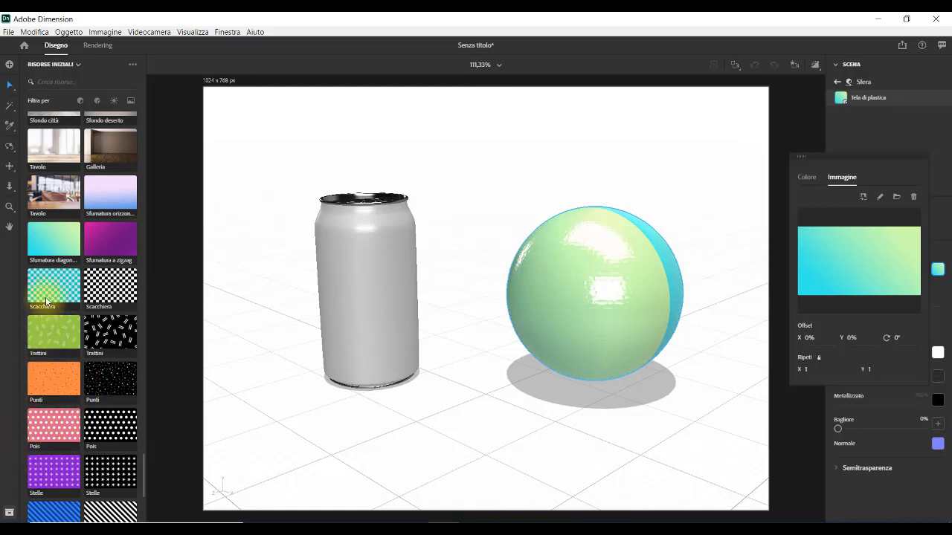
pyautogui.moveTo(48, 298); pyautogui.dragTo(869, 255)
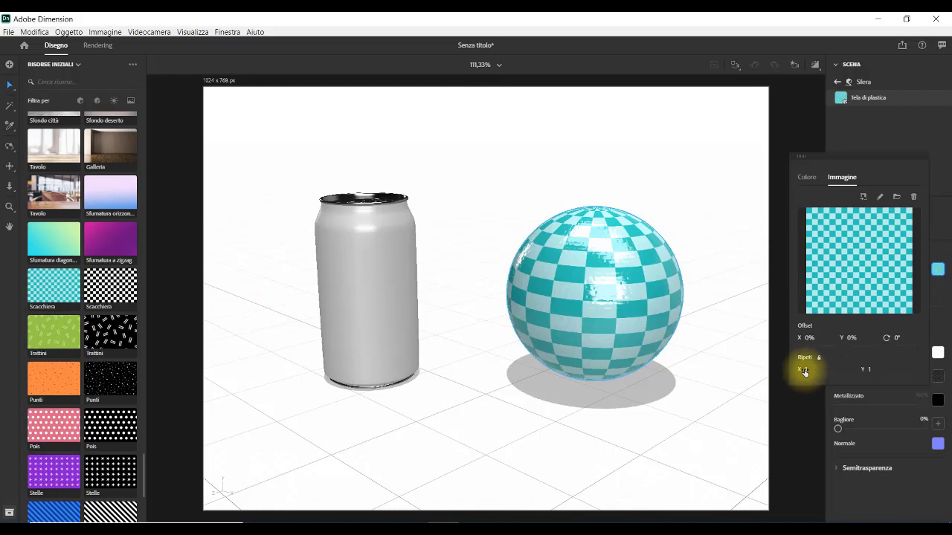
# Step: Set the sphere's checkerboard image to repeat 1,7 times in X and Y and rotate it 21°
pyautogui.moveTo(805, 372); pyautogui.dragTo(488, 276)
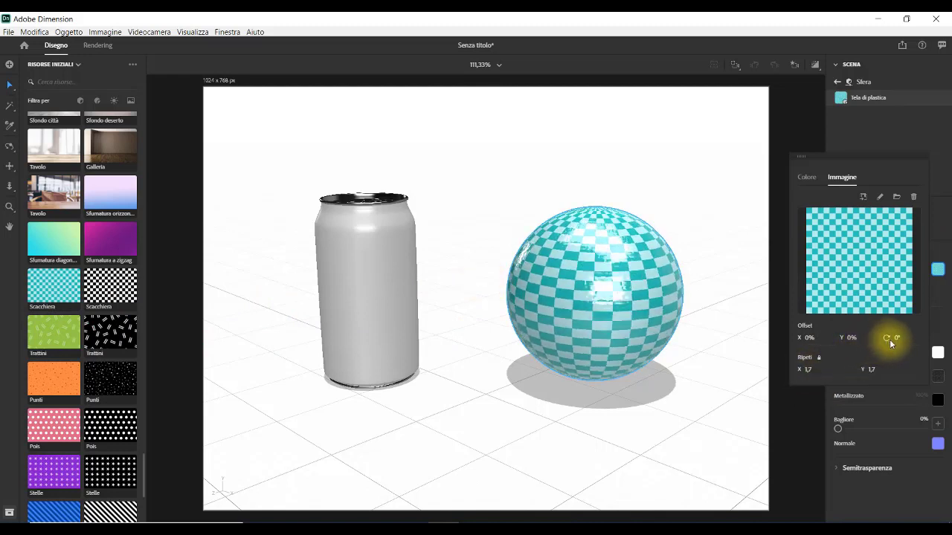
pyautogui.moveTo(890, 345); pyautogui.dragTo(602, 278)
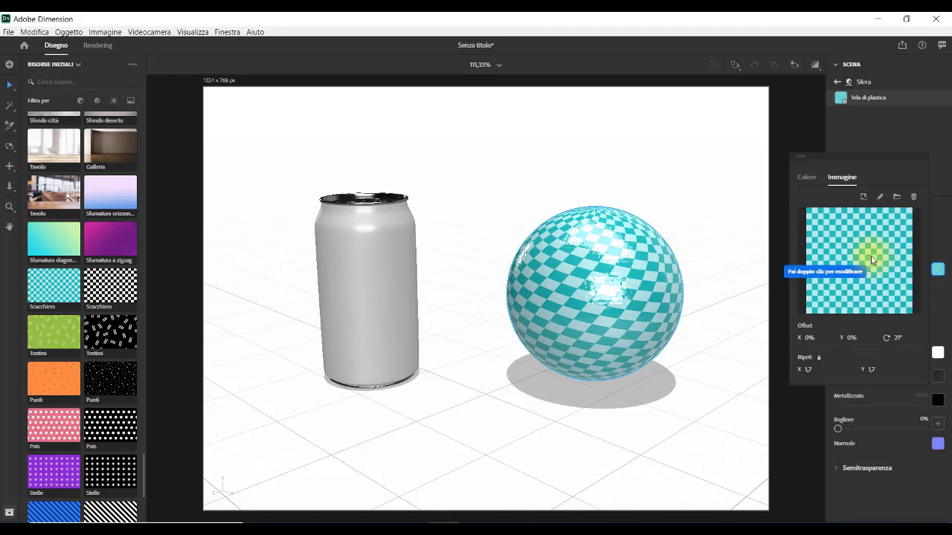
# Step: Colour the can body's default material red (RGB 194, 23, 23) and replace that with the black-and-white Scacchiera image
pyautogui.click(365, 331)
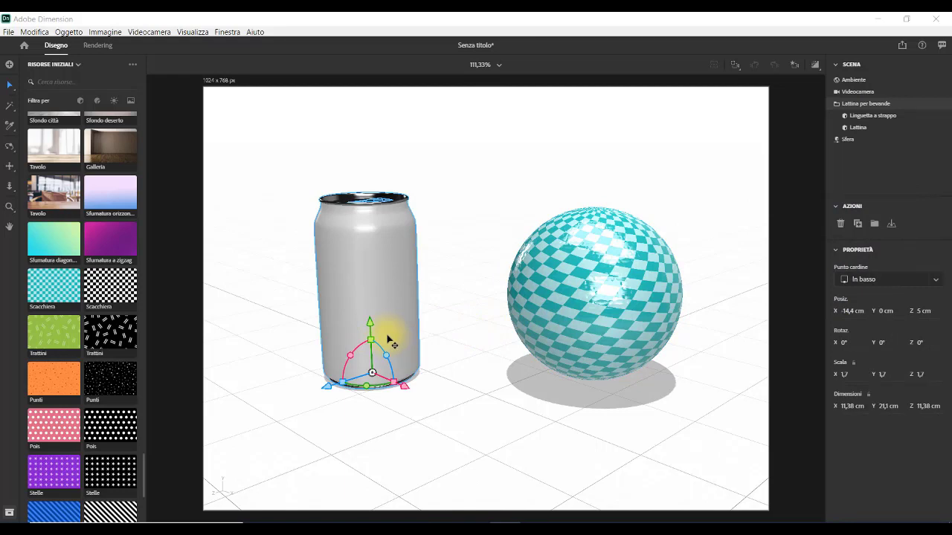
pyautogui.doubleClick(375, 299)
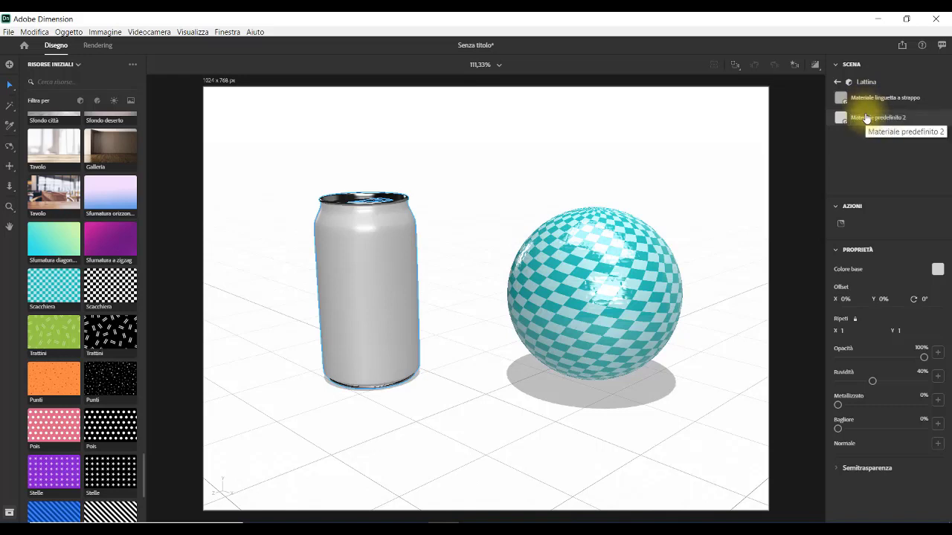
pyautogui.click(937, 271)
pyautogui.click(906, 224)
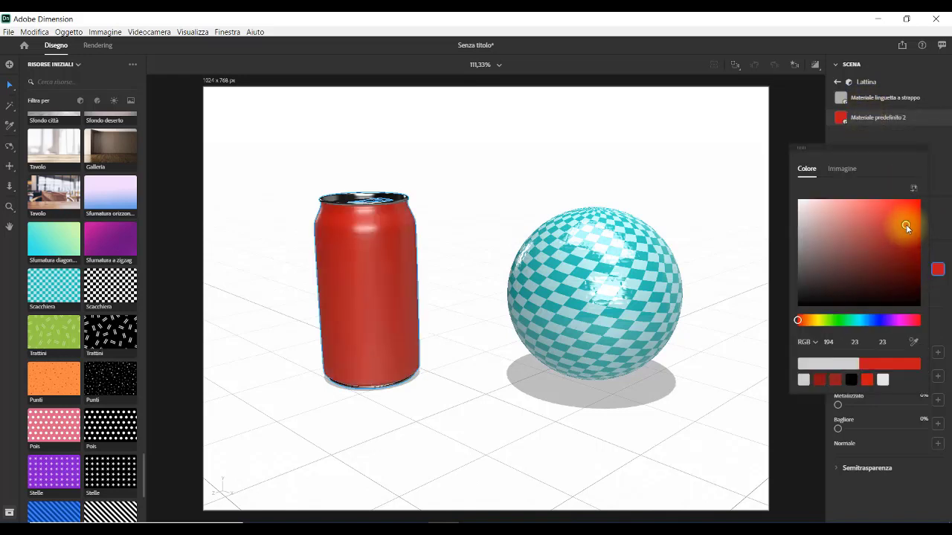
pyautogui.click(842, 169)
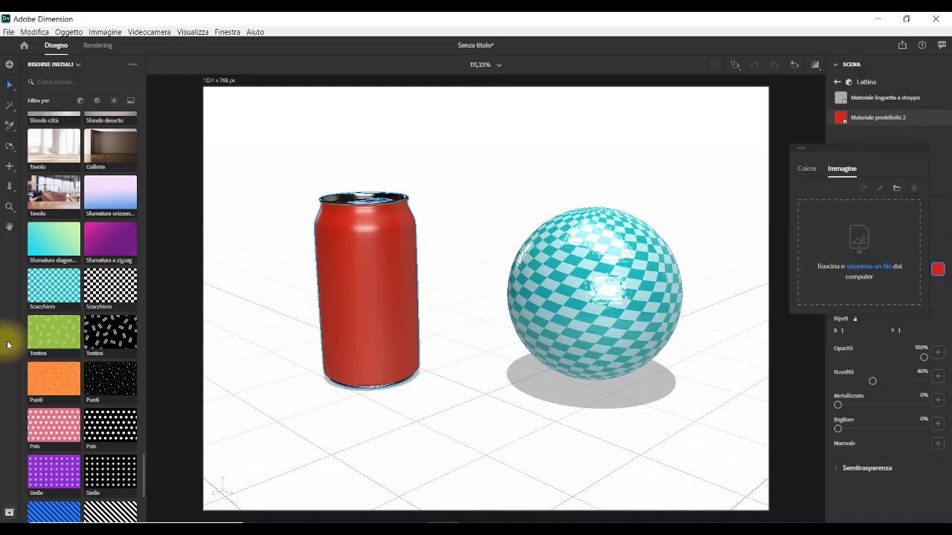
pyautogui.moveTo(111, 300); pyautogui.dragTo(833, 214)
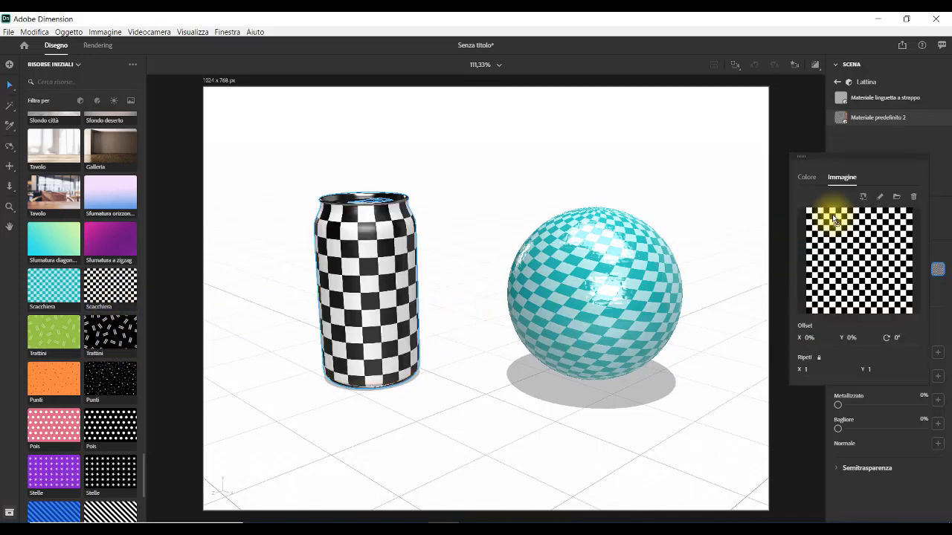
# Step: Apply the Metallo standard material to the drinks can
pyautogui.click(370, 323)
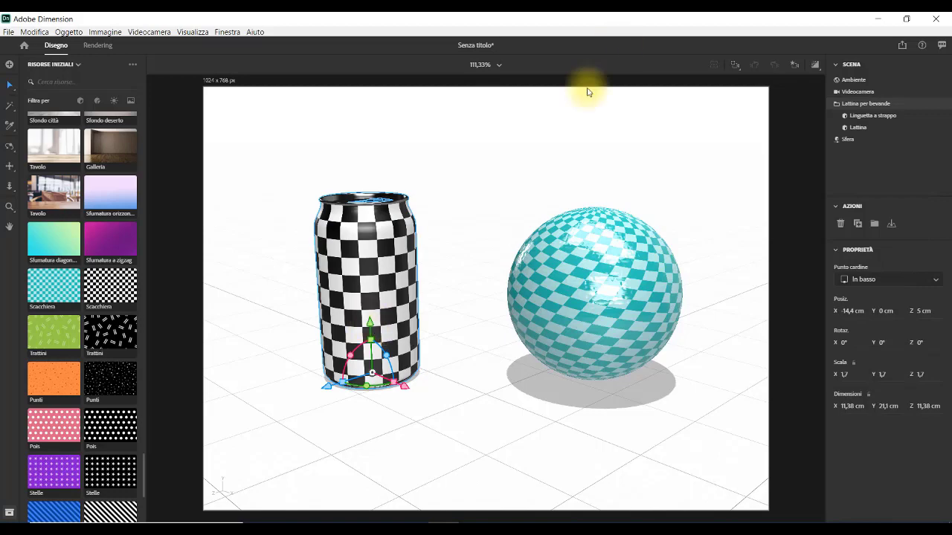
pyautogui.moveTo(144, 474); pyautogui.dragTo(149, 250)
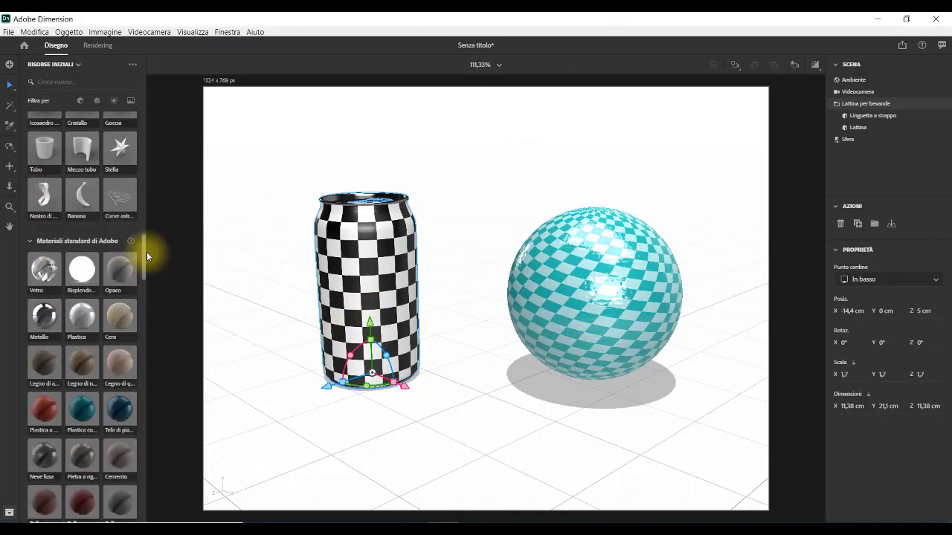
pyautogui.moveTo(41, 319); pyautogui.dragTo(372, 316)
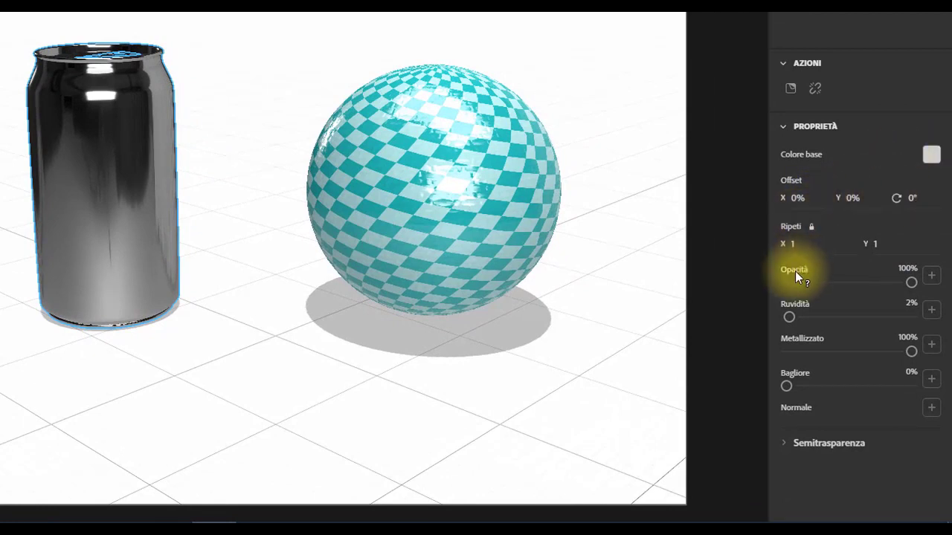
# Step: Examine the can's metal material properties: the opacity, roughness and glow descriptions and the base colour options
pyautogui.moveTo(795, 271)
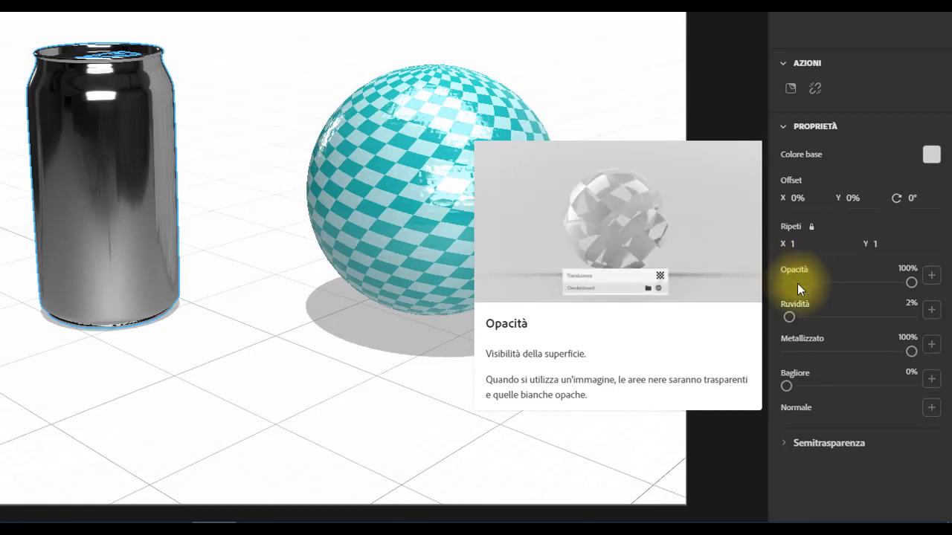
pyautogui.moveTo(794, 303)
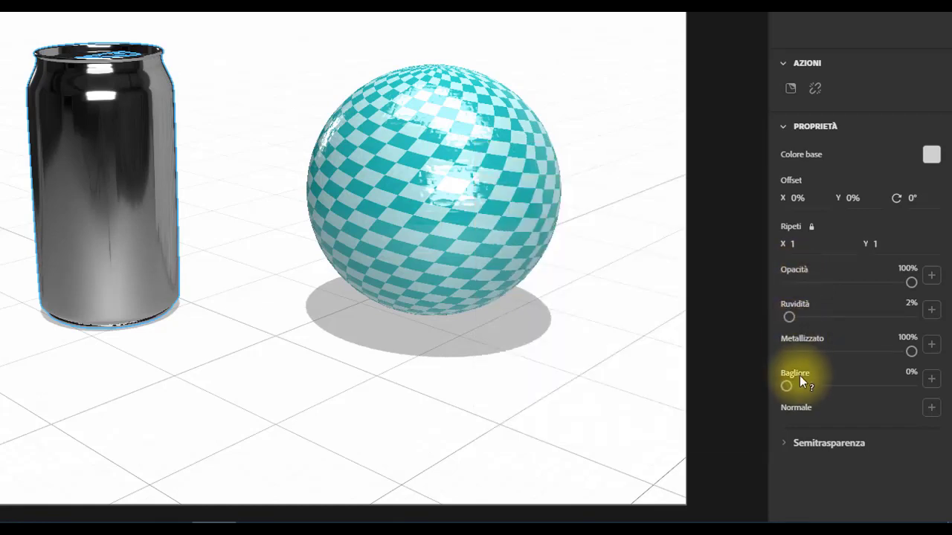
pyautogui.moveTo(796, 377)
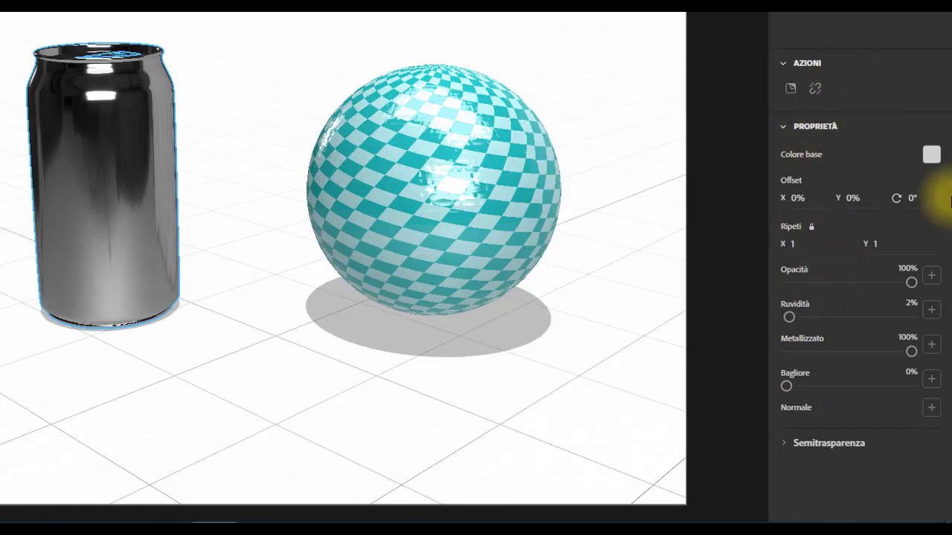
pyautogui.click(932, 157)
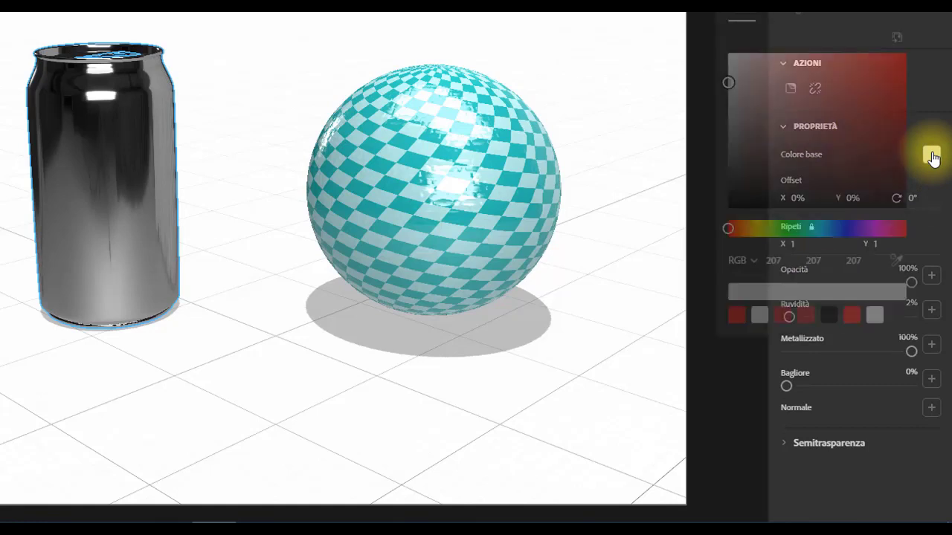
pyautogui.click(804, 14)
pyautogui.click(929, 158)
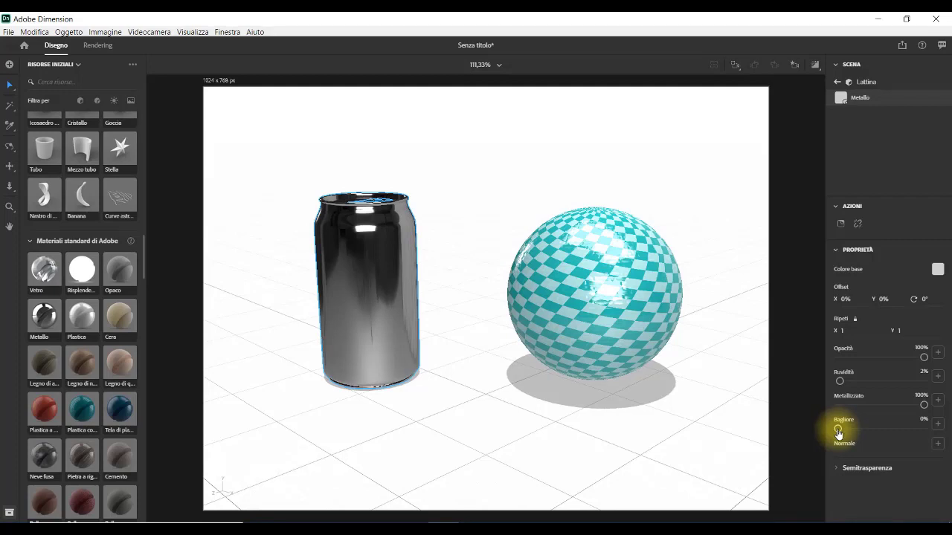
# Step: Assign the black-and-white Stelle pattern as the glow (Bagliore) image of the can's metal material
pyautogui.click(938, 426)
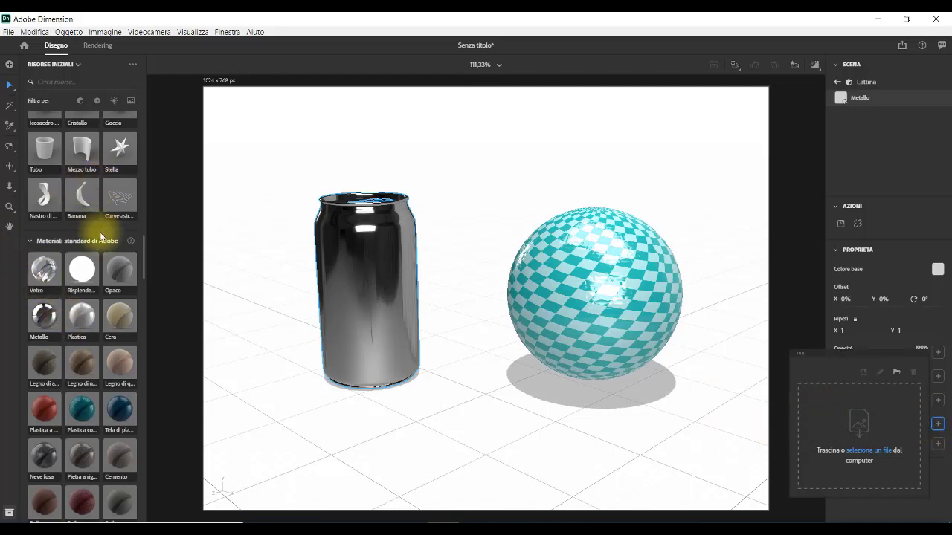
pyautogui.moveTo(144, 268); pyautogui.dragTo(145, 488)
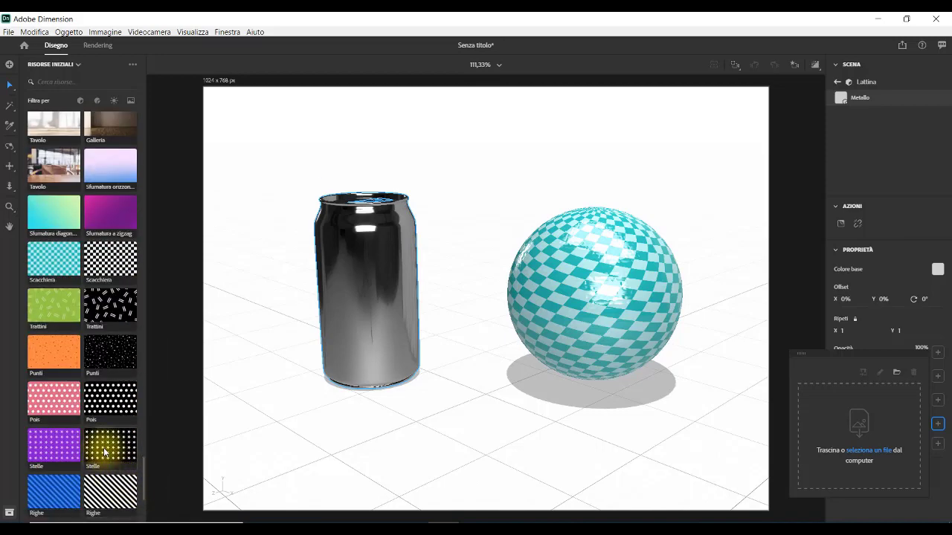
pyautogui.moveTo(217, 461); pyautogui.dragTo(829, 395)
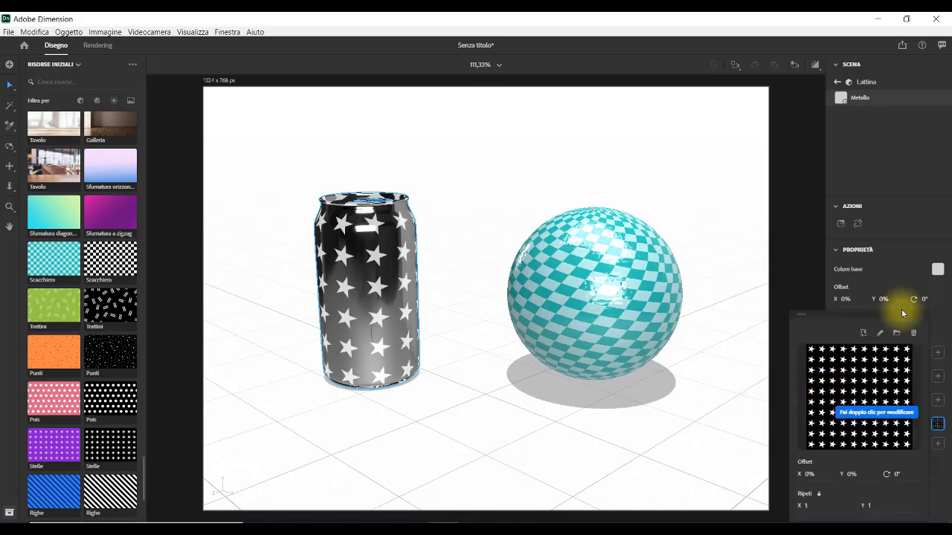
# Step: Try a red base colour (RGB 181, 22, 22) on the can's metal material, and undo both it and the star glow image
pyautogui.click(938, 268)
pyautogui.click(905, 229)
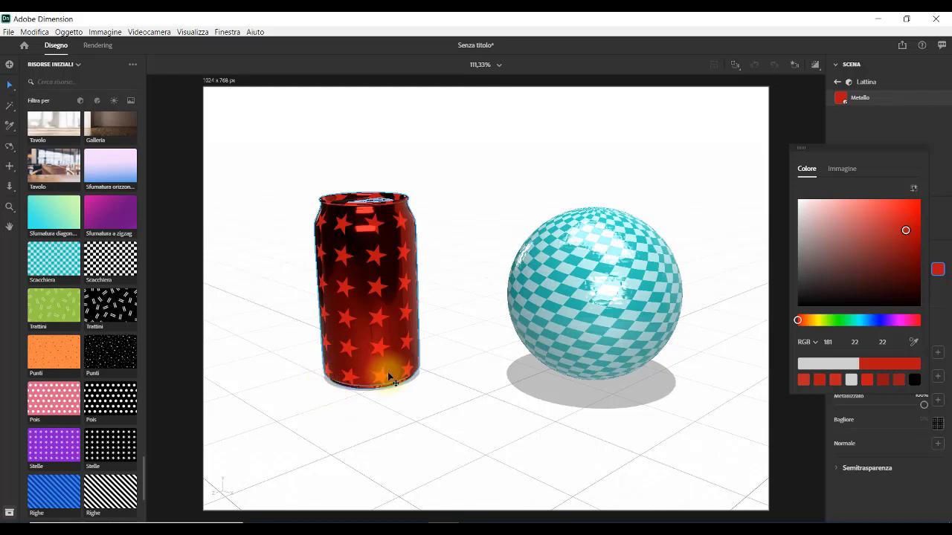
pyautogui.click(942, 429)
pyautogui.press('Escape')
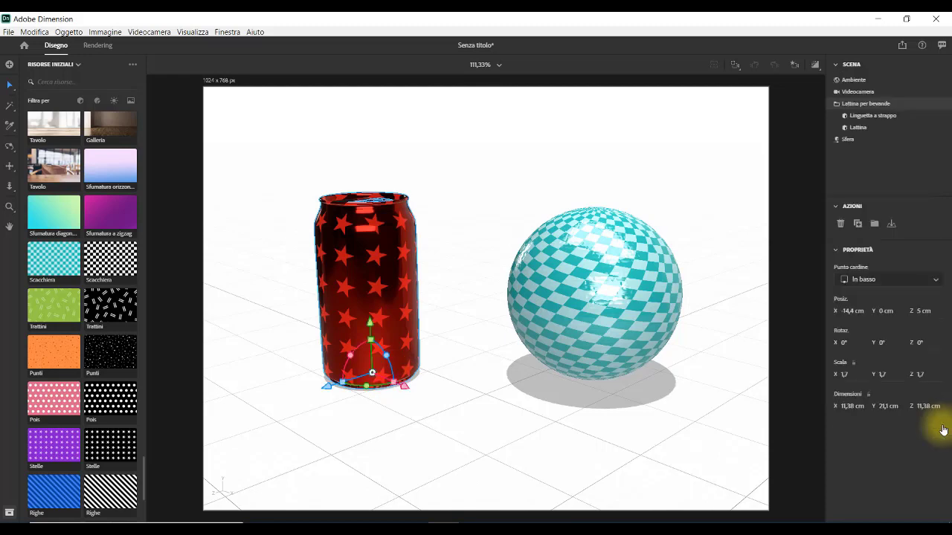
pyautogui.hotkey('ctrl', 'z')
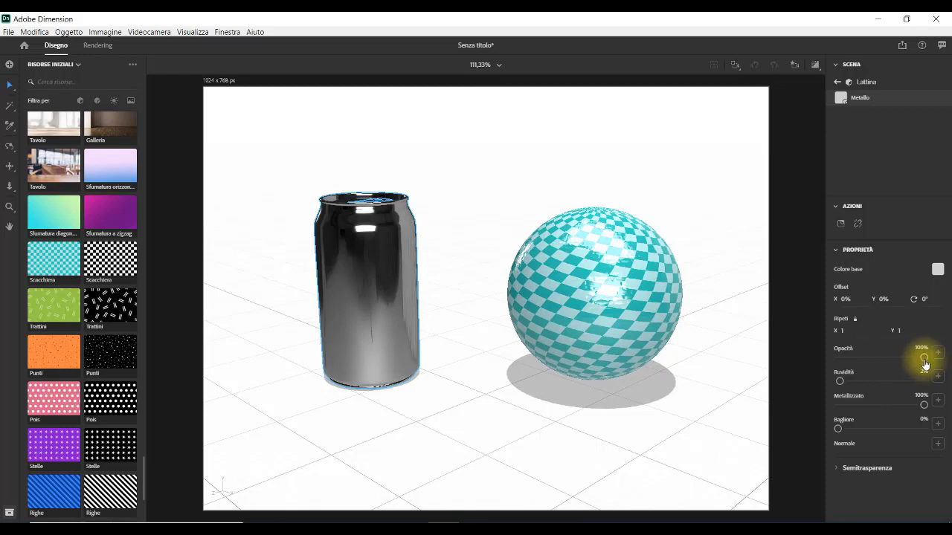
# Step: Try the black-and-white Scacchiera pattern as the opacity image of the can's metal material, and remove it
pyautogui.moveTo(924, 358)
pyautogui.mouseDown()
pyautogui.moveTo(833, 360)
pyautogui.moveTo(924, 358)
pyautogui.mouseUp()
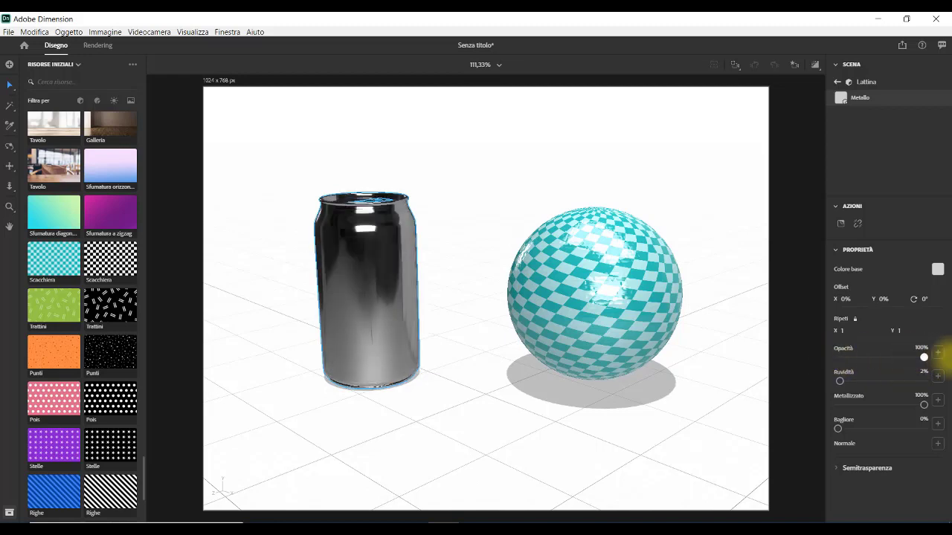
pyautogui.click(938, 354)
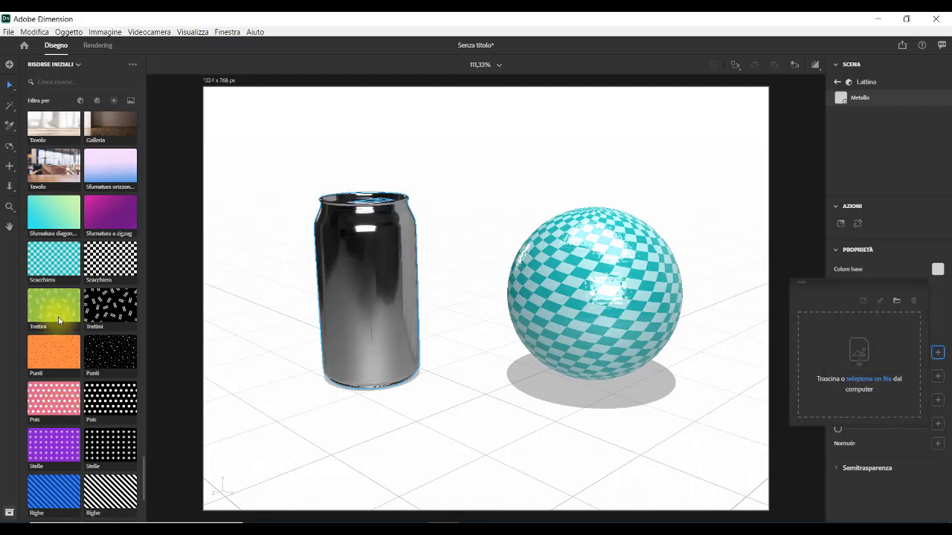
pyautogui.scroll(-5, 65, 327)
pyautogui.scroll(5, 65, 327)
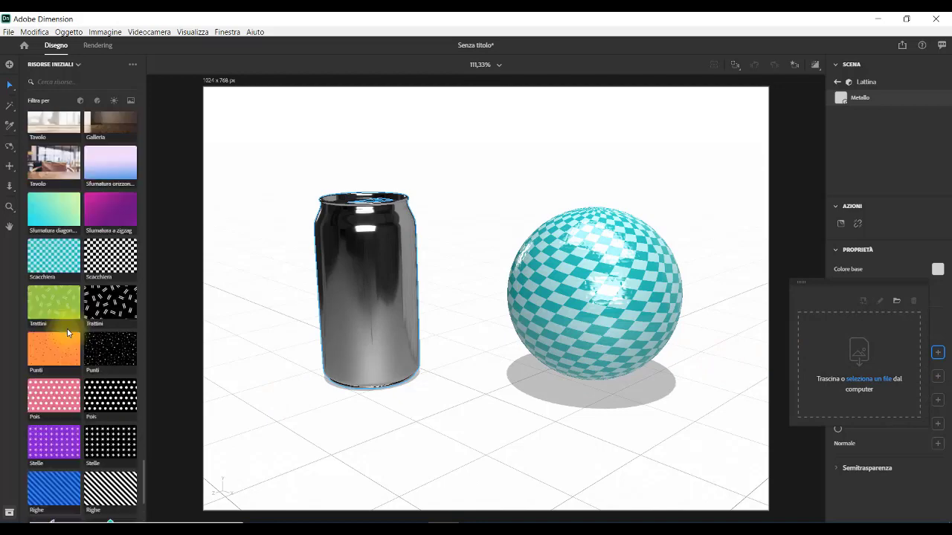
pyautogui.moveTo(95, 327); pyautogui.dragTo(844, 334)
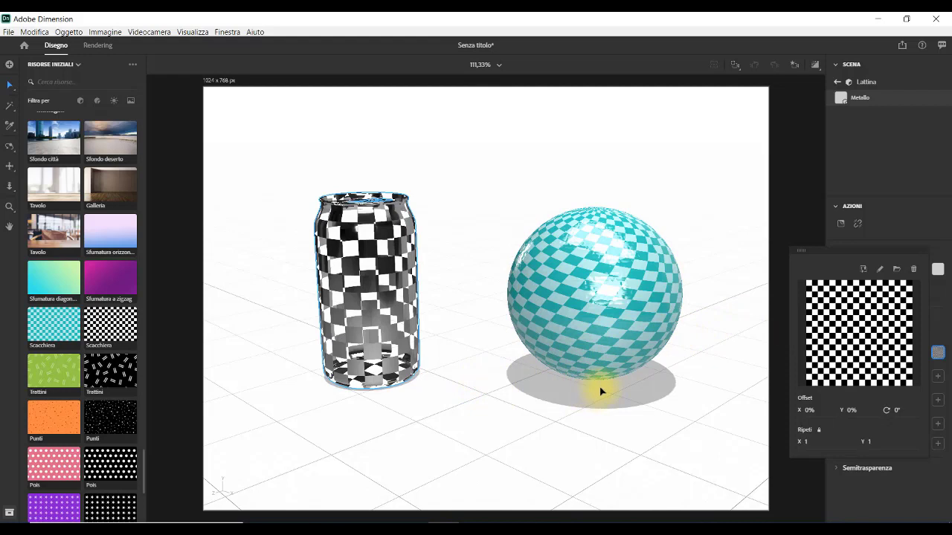
pyautogui.click(869, 239)
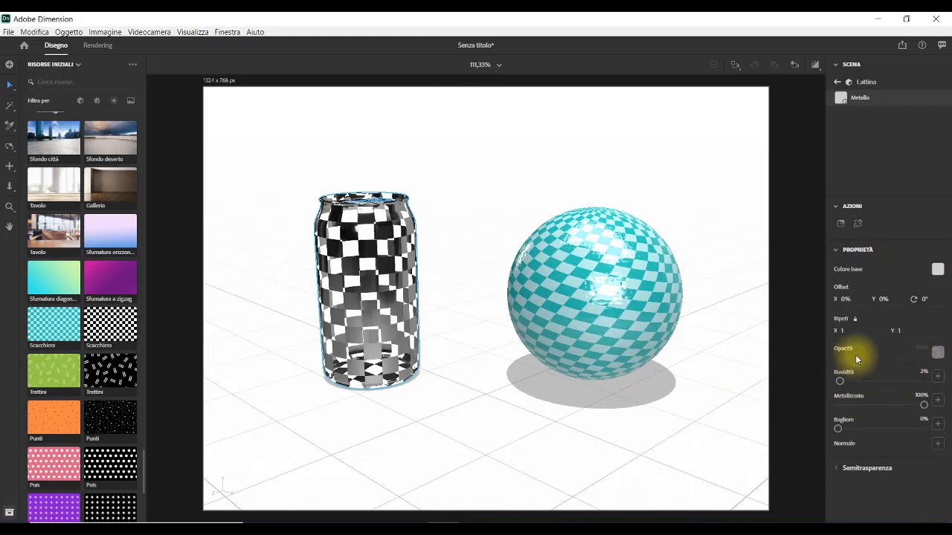
pyautogui.click(937, 357)
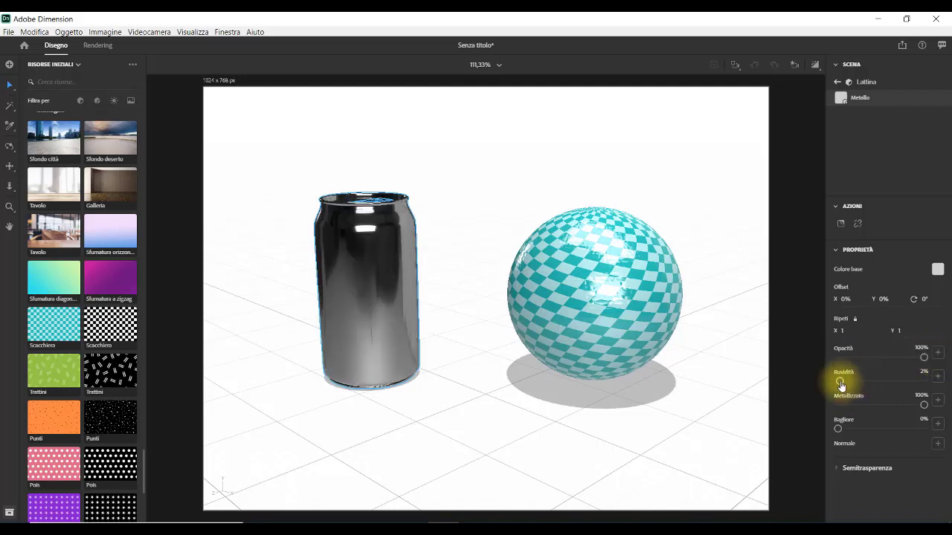
# Step: Set the can's roughness (Ruvidità) to 0%, and try the black-and-white Stelle pattern as its roughness image before removing it
pyautogui.moveTo(840, 385)
pyautogui.mouseDown()
pyautogui.moveTo(935, 382)
pyautogui.moveTo(838, 380)
pyautogui.mouseUp()
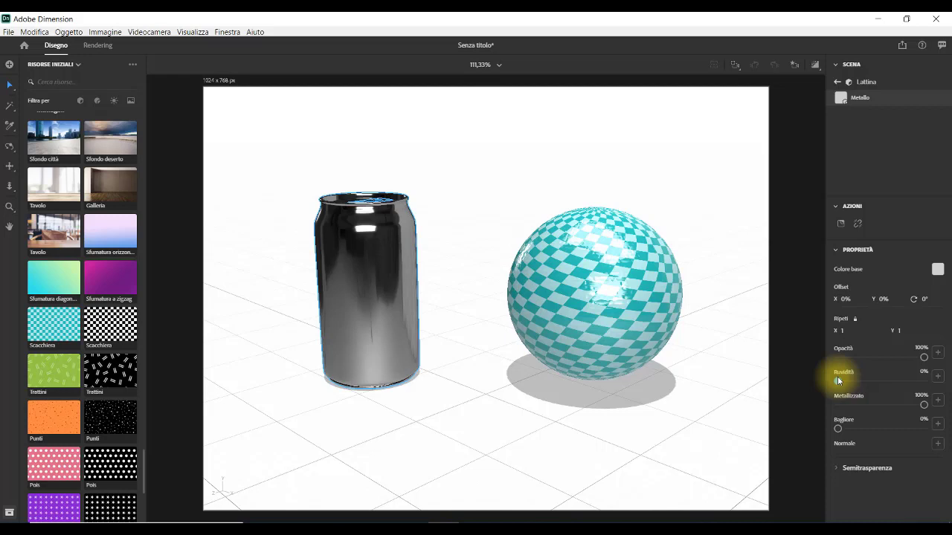
pyautogui.click(937, 377)
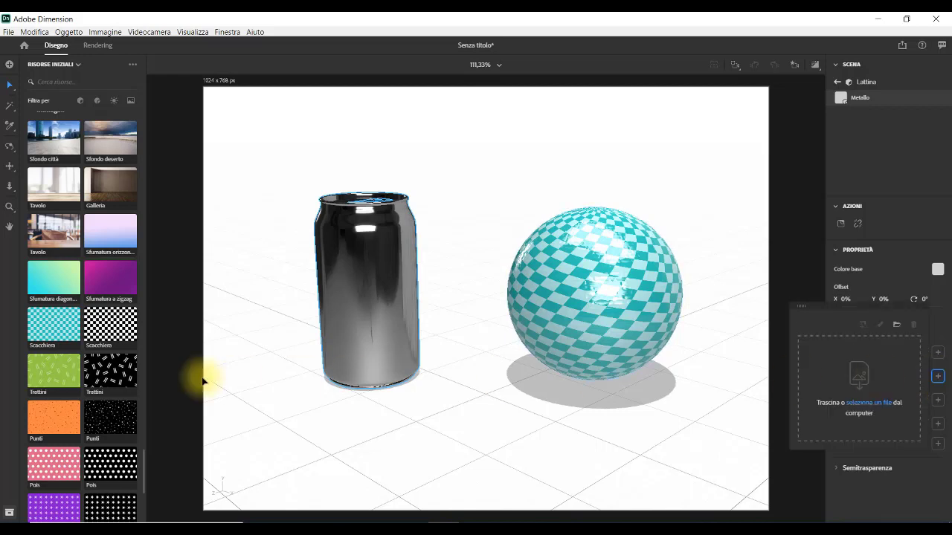
pyautogui.scroll(-3, 109, 432)
pyautogui.moveTo(109, 428); pyautogui.dragTo(868, 370)
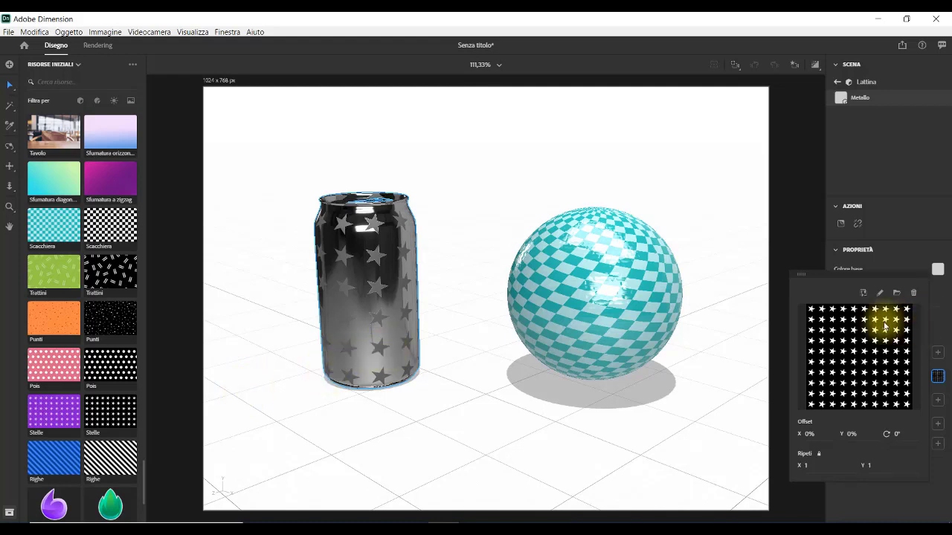
pyautogui.click(914, 295)
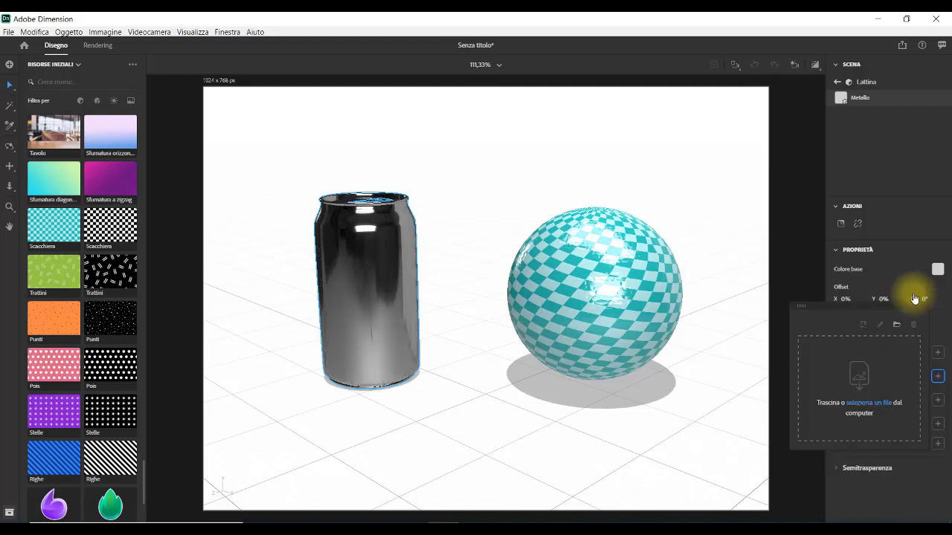
# Step: Try the can's metallic value at 0% and back at 100%, and test the black-and-white Pois pattern as its metallic image before removing it
pyautogui.moveTo(924, 407); pyautogui.dragTo(818, 411)
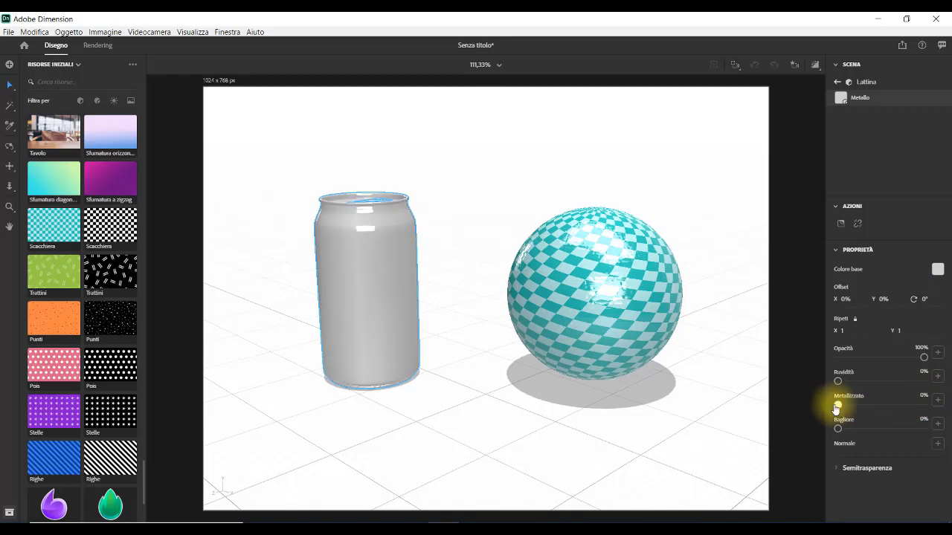
pyautogui.moveTo(837, 408); pyautogui.dragTo(935, 401)
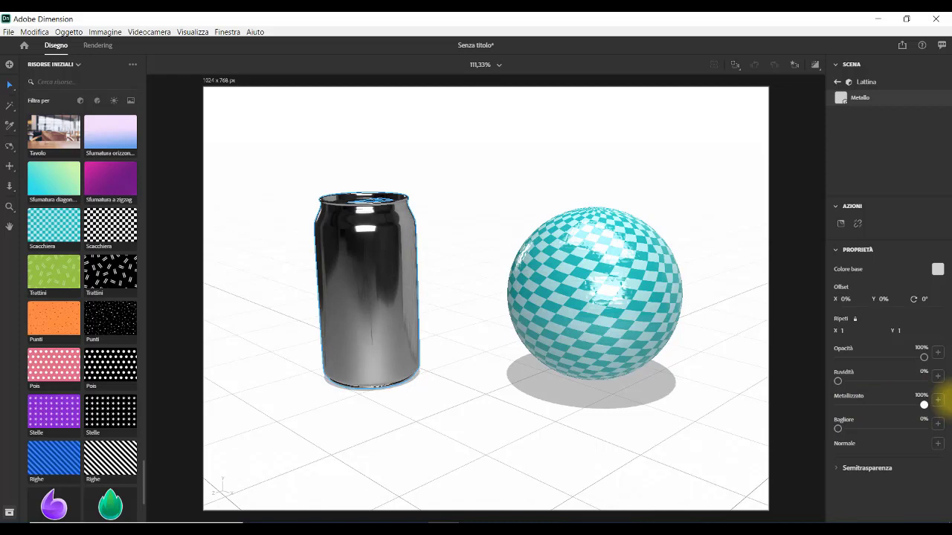
pyautogui.click(938, 402)
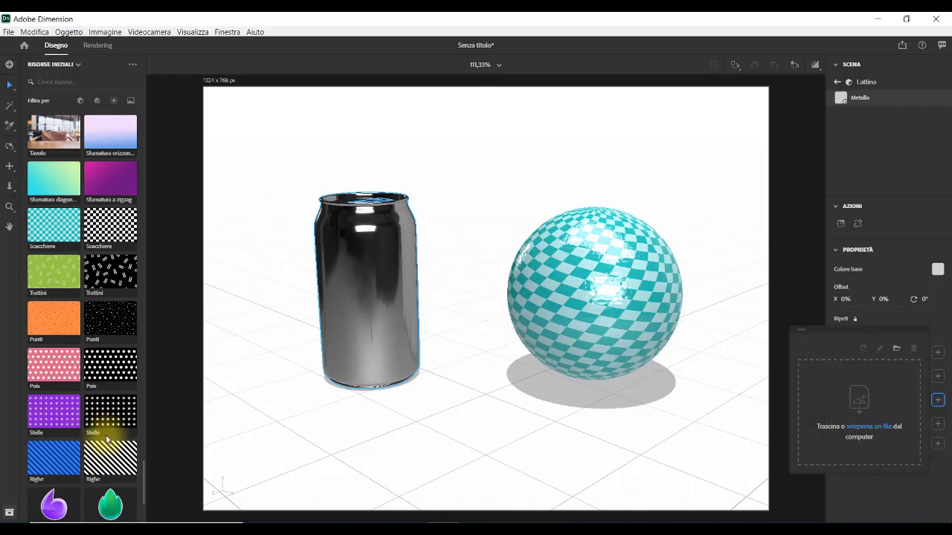
pyautogui.moveTo(116, 377); pyautogui.dragTo(837, 374)
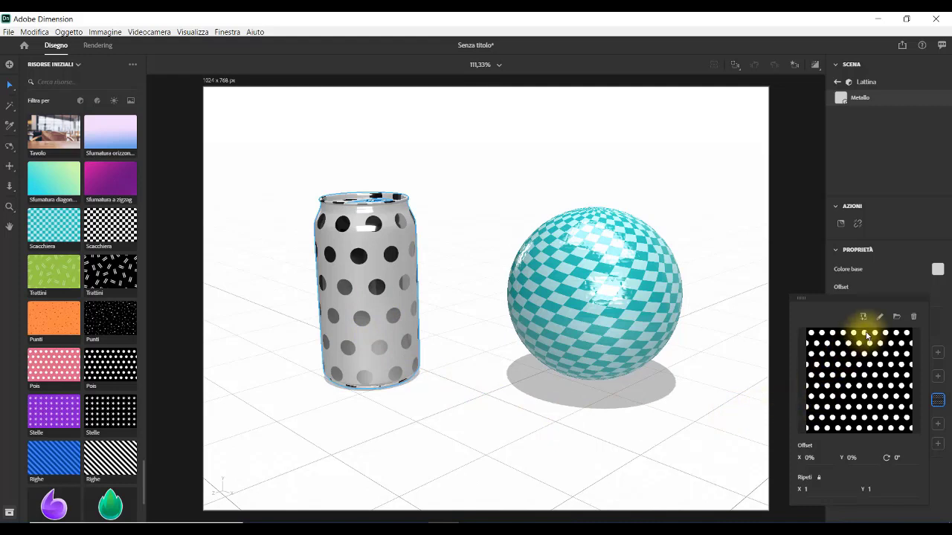
pyautogui.click(913, 320)
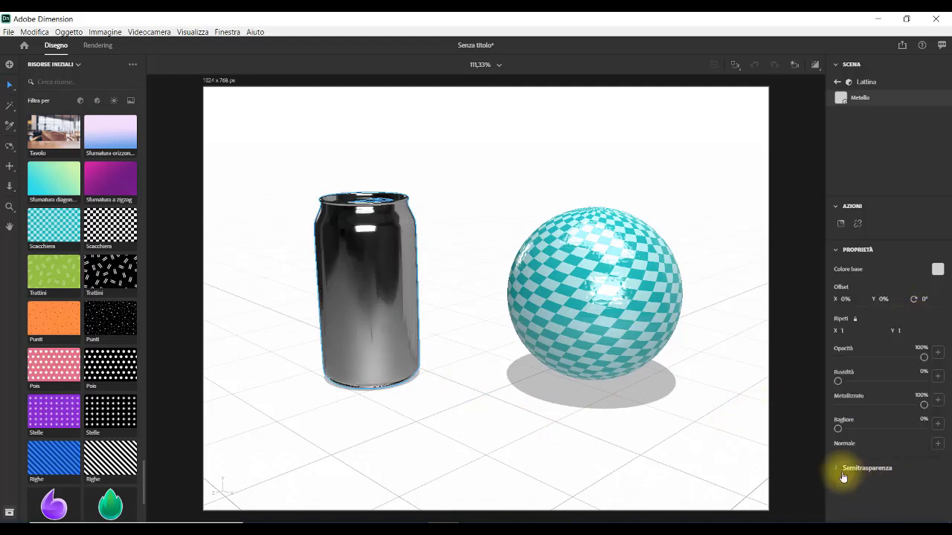
# Step: Set the can's metal material to 85% translucency (Semitrasparenza) with a refraction index of 2,67 and a density of 0
pyautogui.click(837, 469)
pyautogui.scroll(-2, 877, 446)
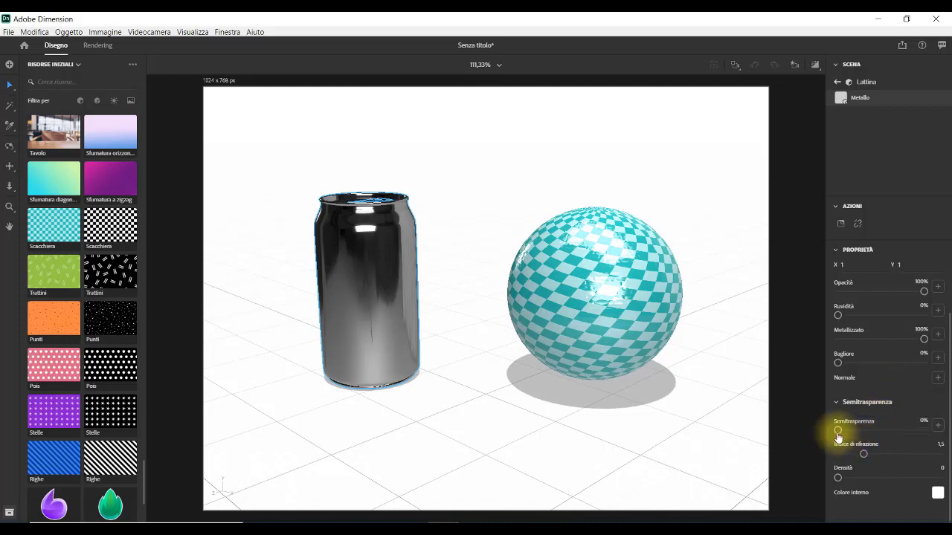
pyautogui.moveTo(838, 436); pyautogui.dragTo(911, 431)
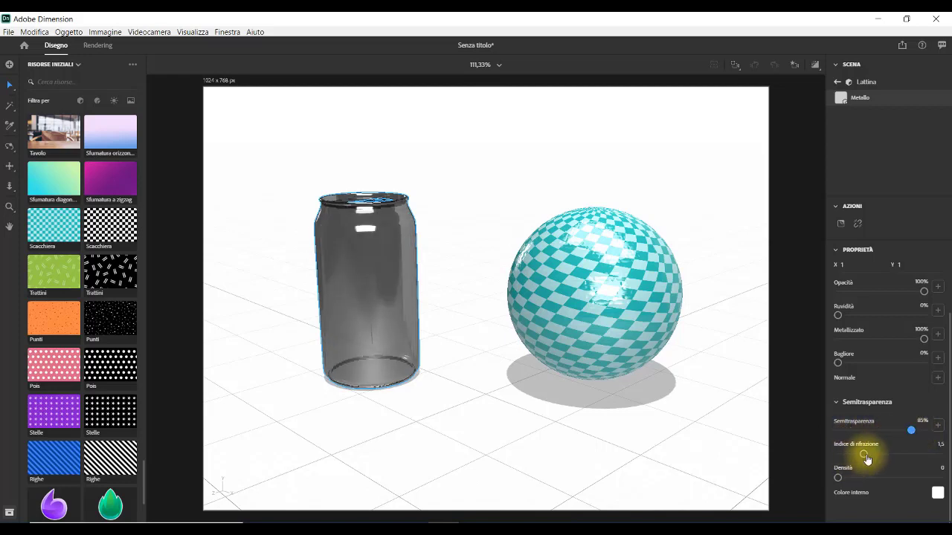
pyautogui.moveTo(864, 457); pyautogui.dragTo(925, 461)
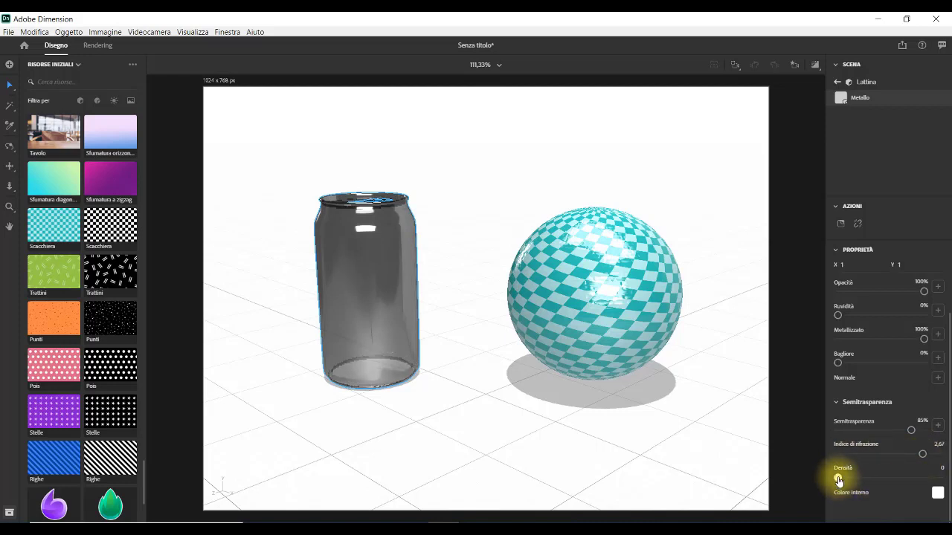
pyautogui.moveTo(838, 479); pyautogui.dragTo(809, 480)
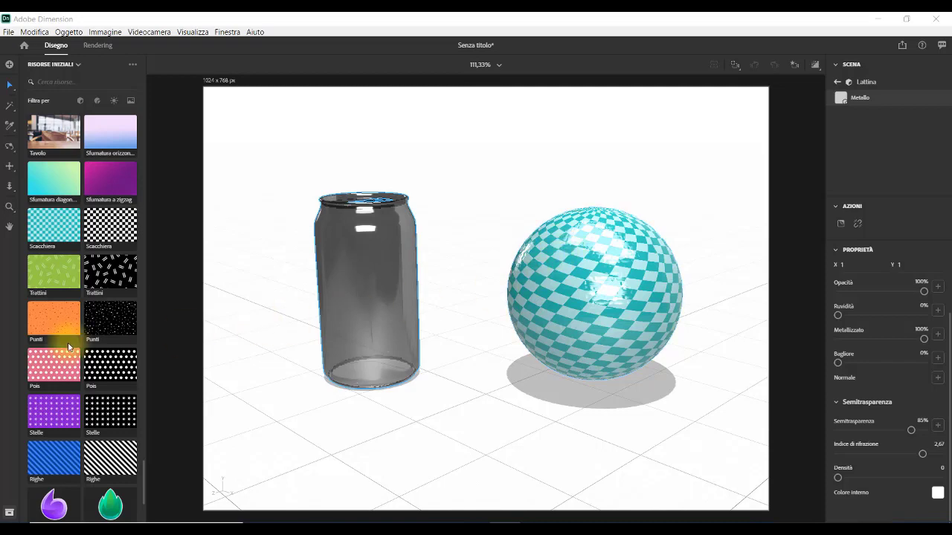
# Step: Apply the Piastrelle ceramica Substance material to the can, with its pattern repeated 1,1 times and rotated -29°
pyautogui.moveTo(143, 478); pyautogui.dragTo(154, 317)
pyautogui.moveTo(81, 303); pyautogui.dragTo(374, 290)
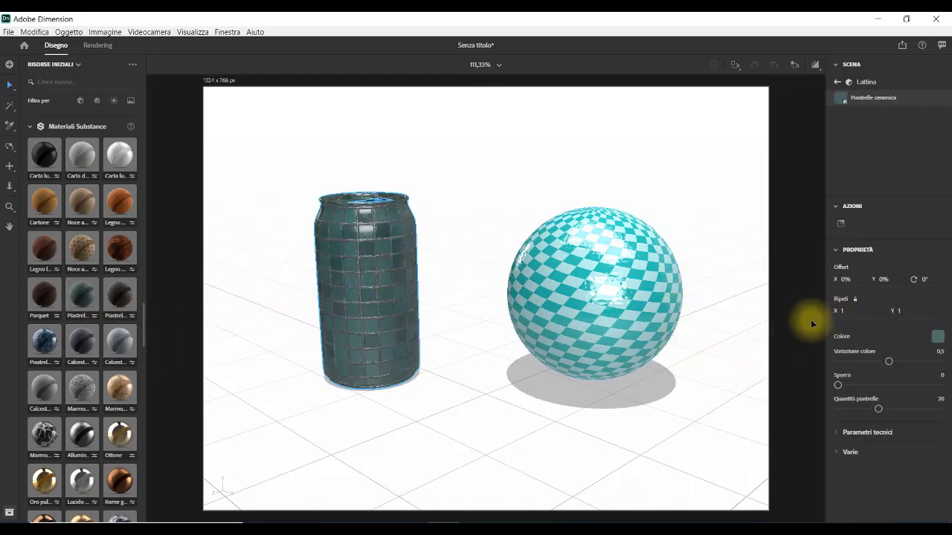
pyautogui.moveTo(843, 315)
pyautogui.mouseDown()
pyautogui.moveTo(476, 279)
pyautogui.moveTo(844, 315)
pyautogui.mouseUp()
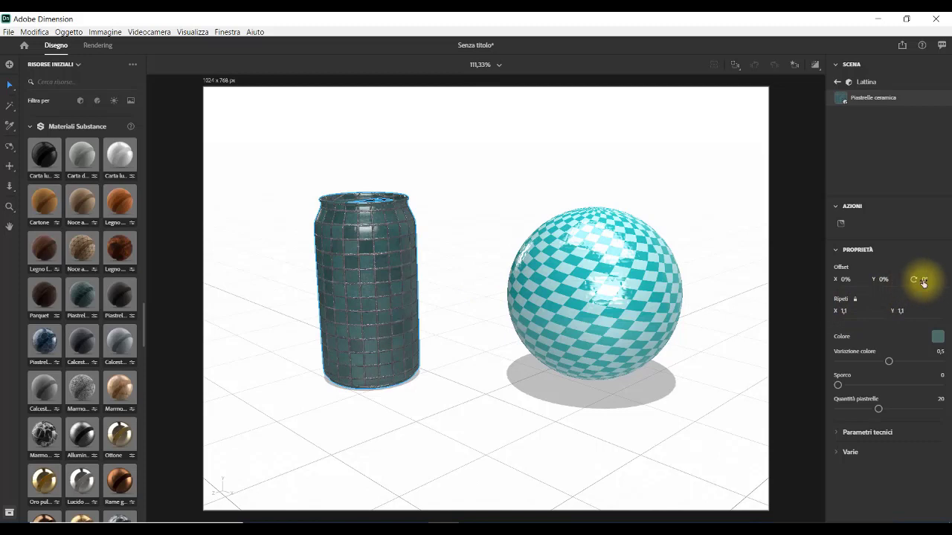
pyautogui.moveTo(923, 281)
pyautogui.mouseDown()
pyautogui.moveTo(461, 278)
pyautogui.moveTo(429, 287)
pyautogui.moveTo(923, 281)
pyautogui.mouseUp()
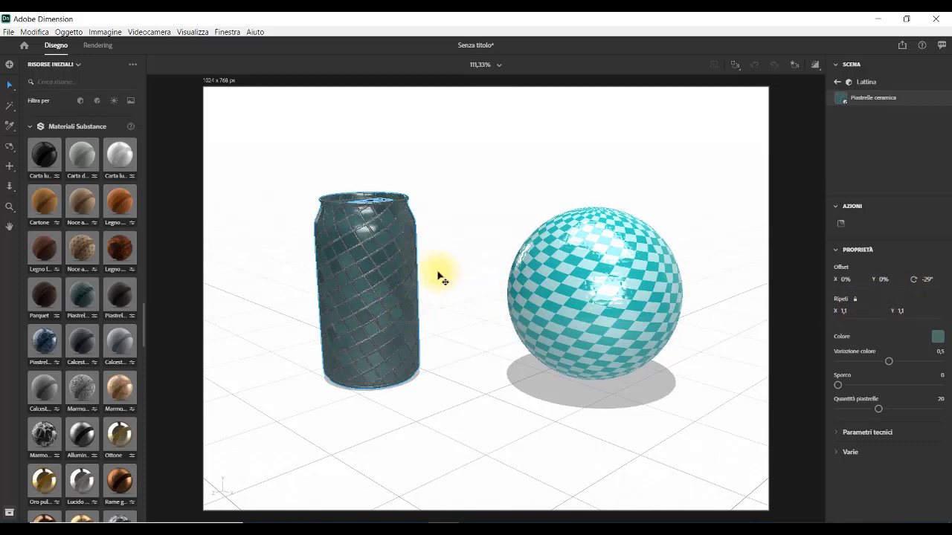
# Step: Delete the sphere and add the Busta alimenti food pouch model in its place beside the can
pyautogui.click(573, 290)
pyautogui.press('Delete')
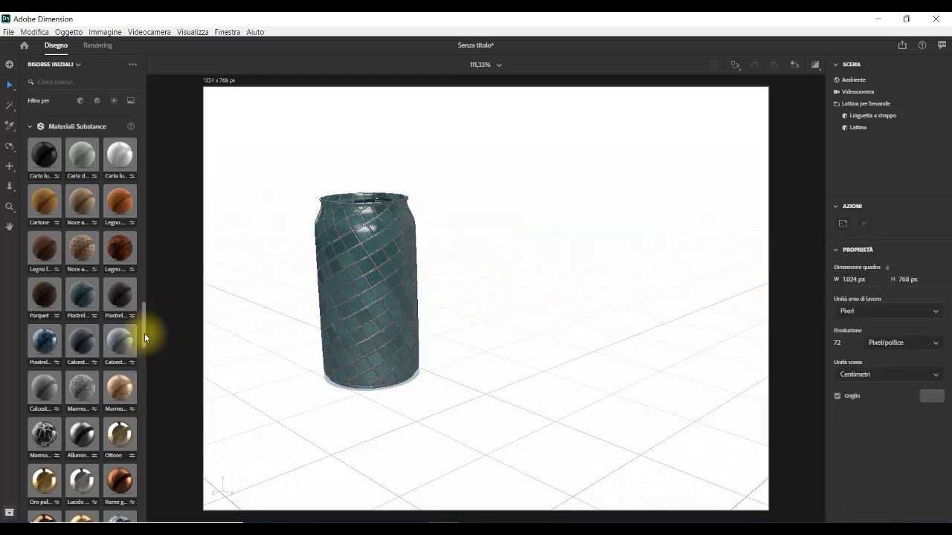
pyautogui.moveTo(145, 333); pyautogui.dragTo(160, 167)
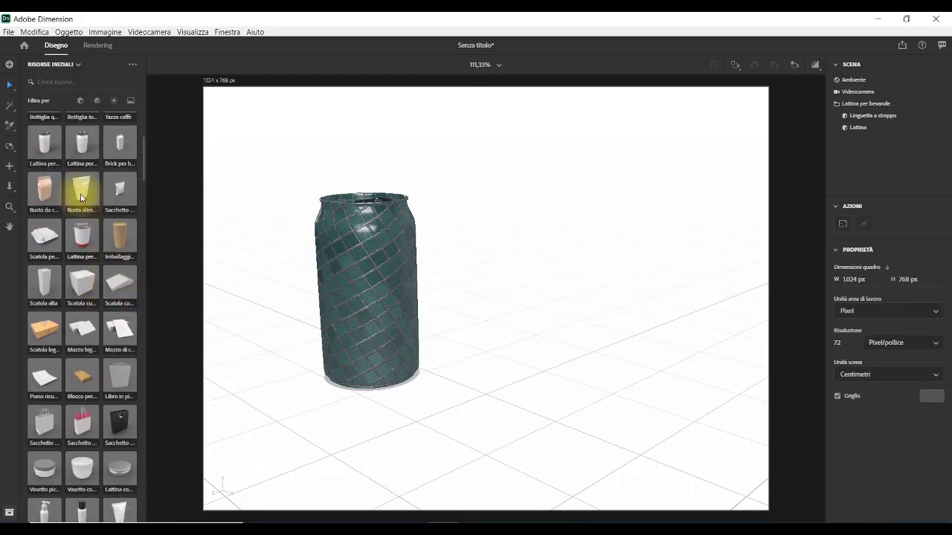
pyautogui.moveTo(81, 188)
pyautogui.mouseDown()
pyautogui.moveTo(552, 253)
pyautogui.moveTo(560, 367)
pyautogui.mouseUp()
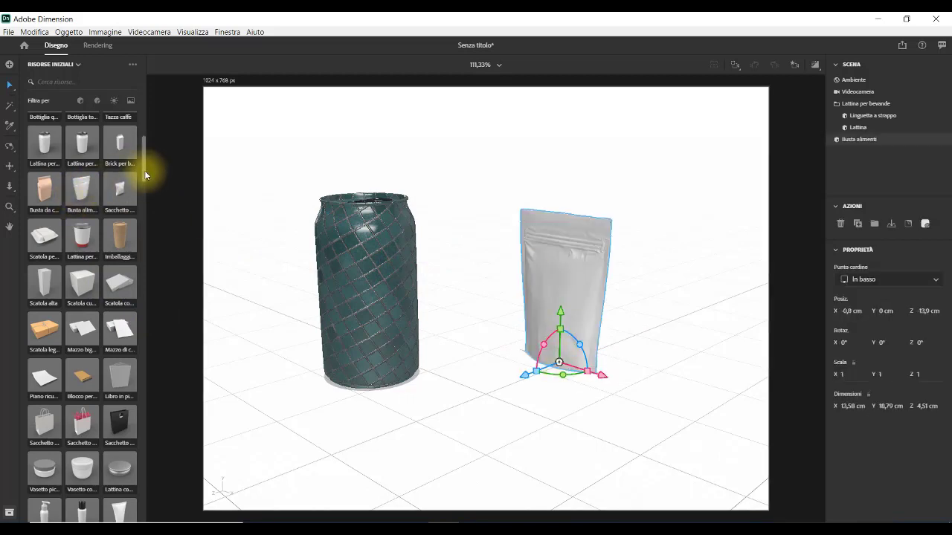
# Step: Apply the Pelle impuntura a rombi material to the food pouch, with a pattern amount of 4 and a pattern rotation of 45
pyautogui.moveTo(144, 165); pyautogui.dragTo(132, 375)
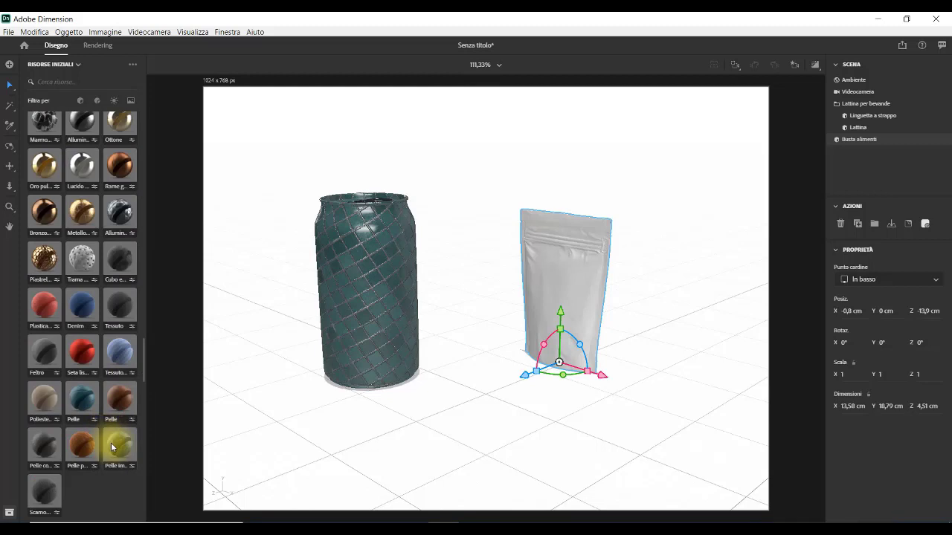
pyautogui.click(111, 444)
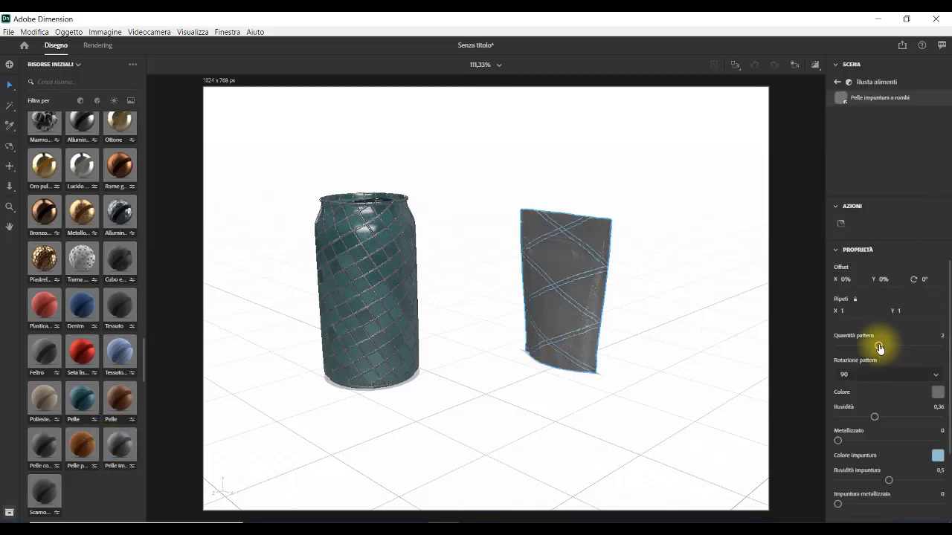
pyautogui.moveTo(879, 346); pyautogui.dragTo(920, 347)
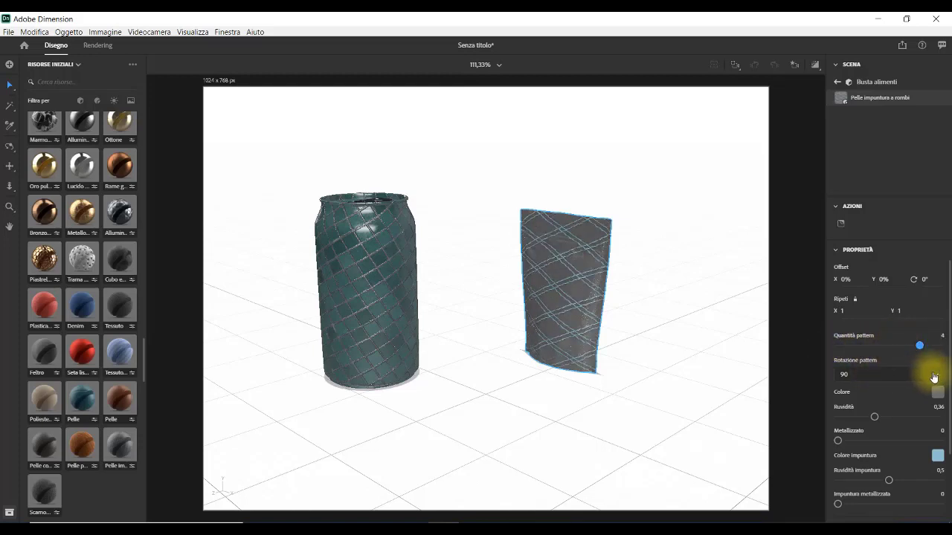
pyautogui.click(937, 377)
pyautogui.click(885, 404)
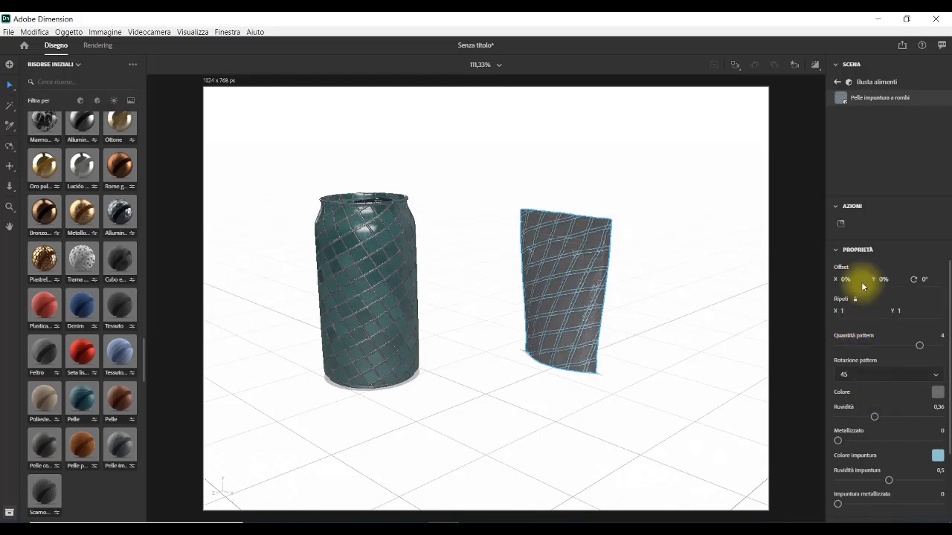
# Step: Place the turquoise Scacchiera image on the can as a decal graphic and rotate it to -2°
pyautogui.moveTo(145, 360); pyautogui.dragTo(132, 501)
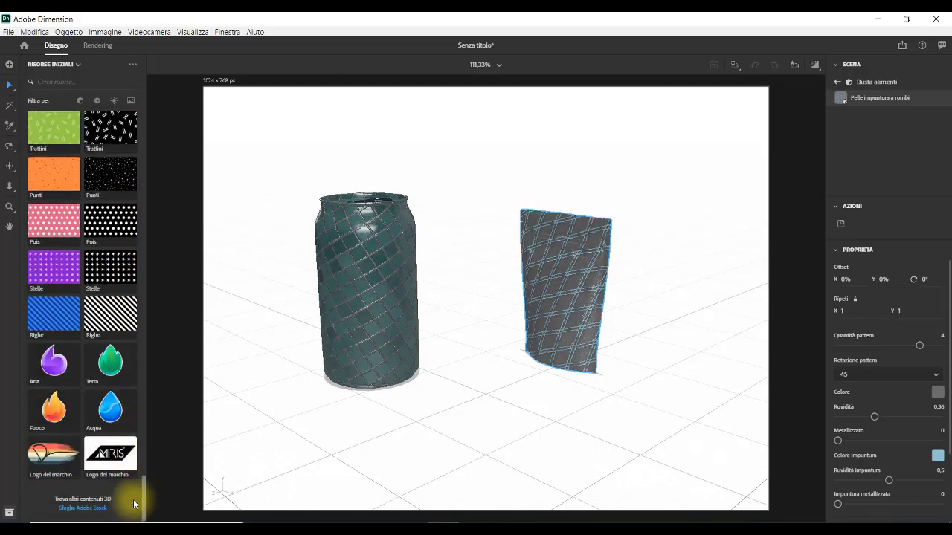
pyautogui.scroll(2, 59, 231)
pyautogui.moveTo(59, 231); pyautogui.dragTo(375, 345)
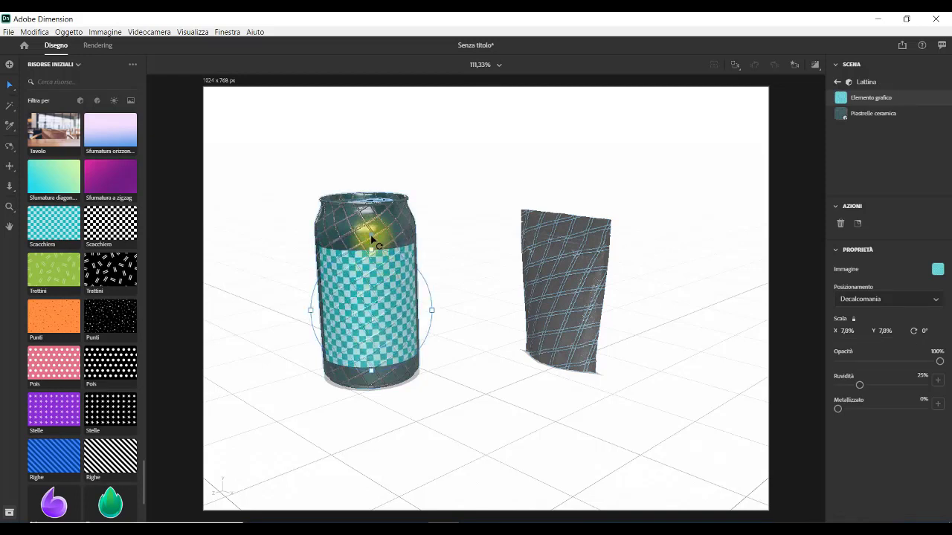
pyautogui.moveTo(371, 235); pyautogui.dragTo(367, 260)
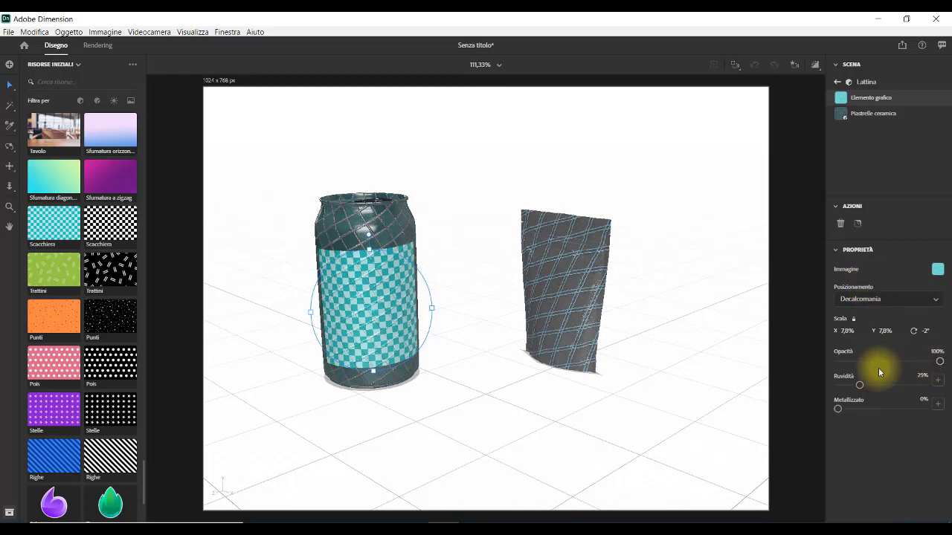
# Step: Change the placement of the can's checkerboard graphic from decal to Riempimento so the pattern covers the whole can
pyautogui.click(933, 301)
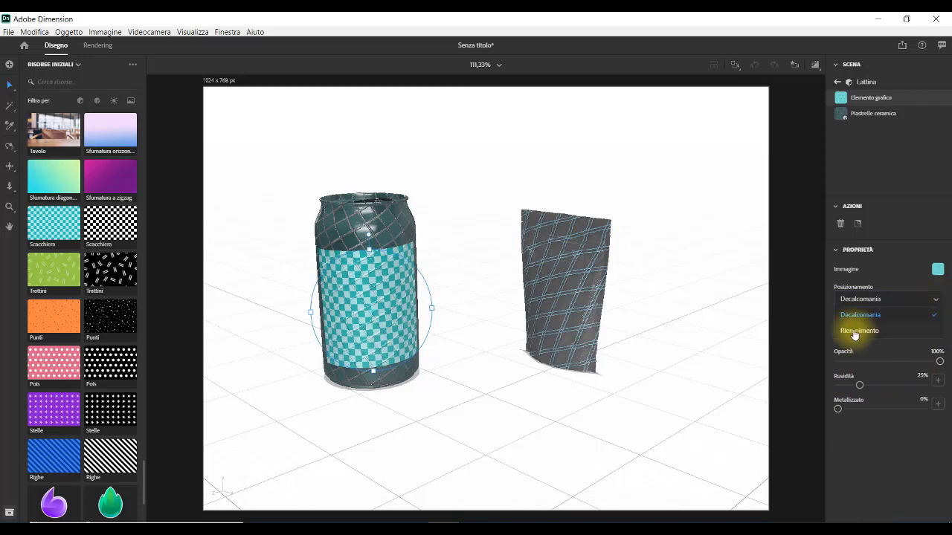
pyautogui.click(854, 332)
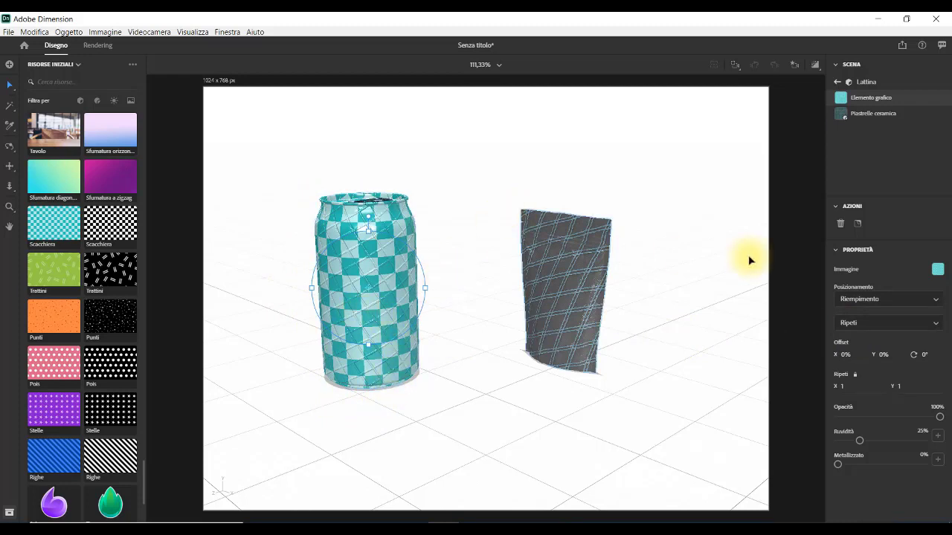
# Step: Add the image colori.jpg to the can as a second graphic, set its placement to Riempimento, and deselect the can
pyautogui.click(858, 225)
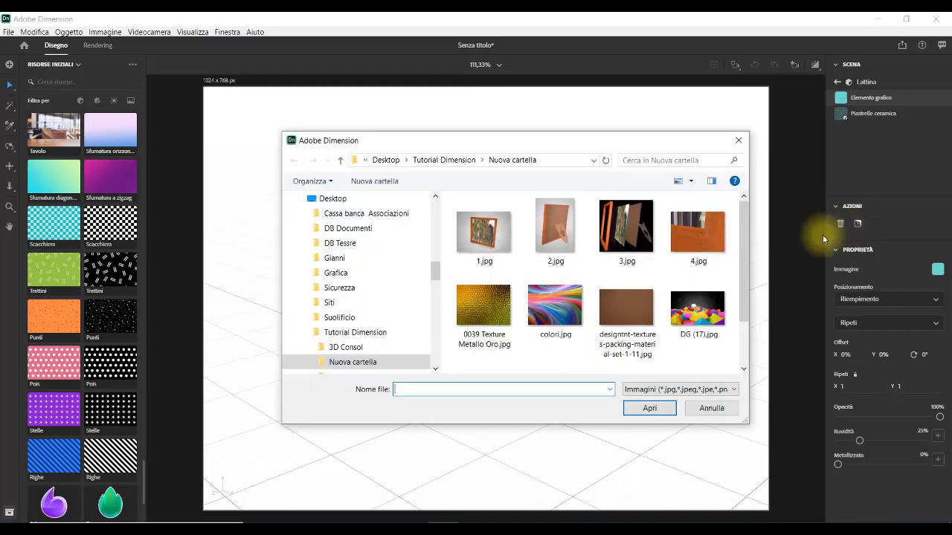
pyautogui.doubleClick(555, 308)
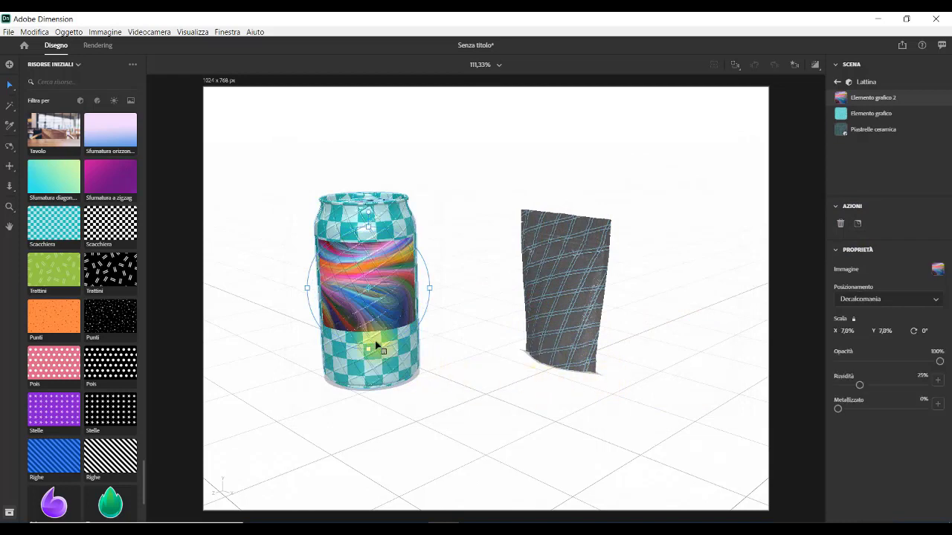
pyautogui.click(929, 301)
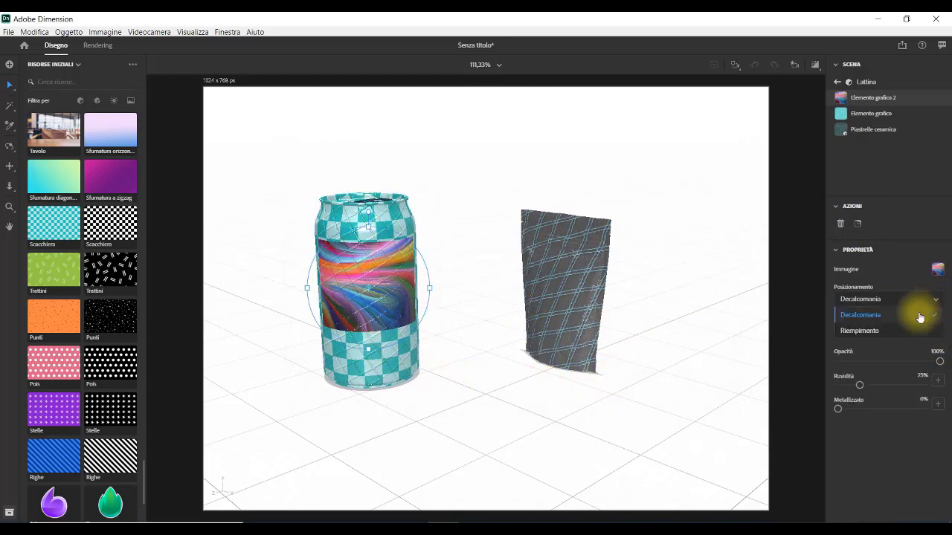
pyautogui.click(899, 331)
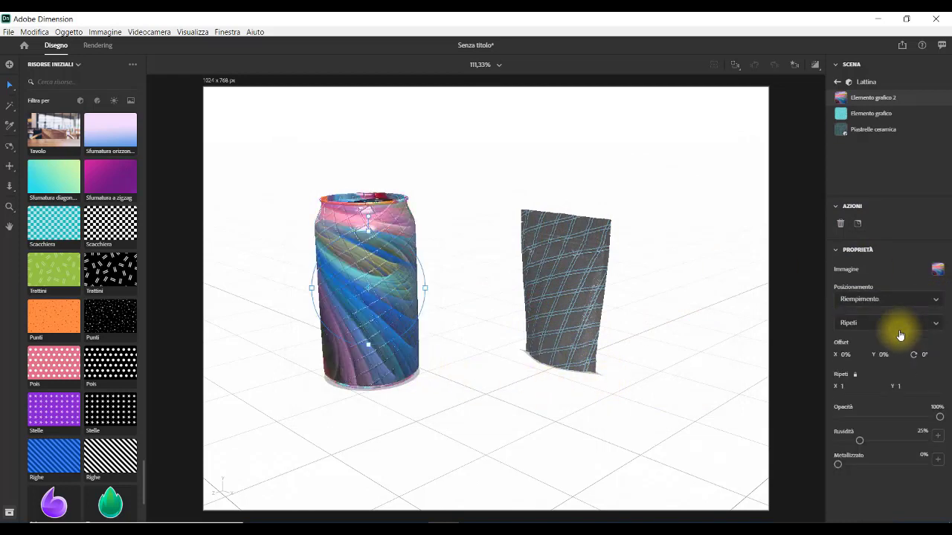
pyautogui.click(442, 404)
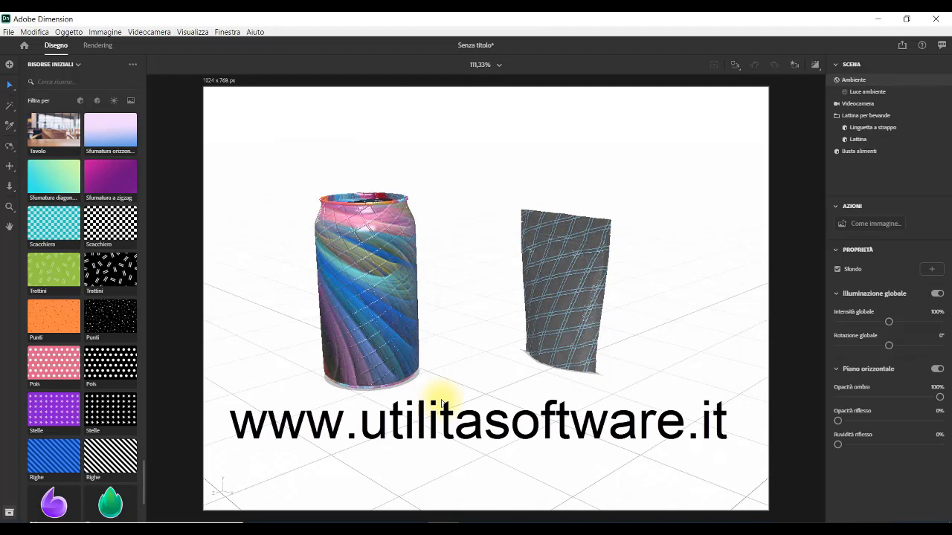